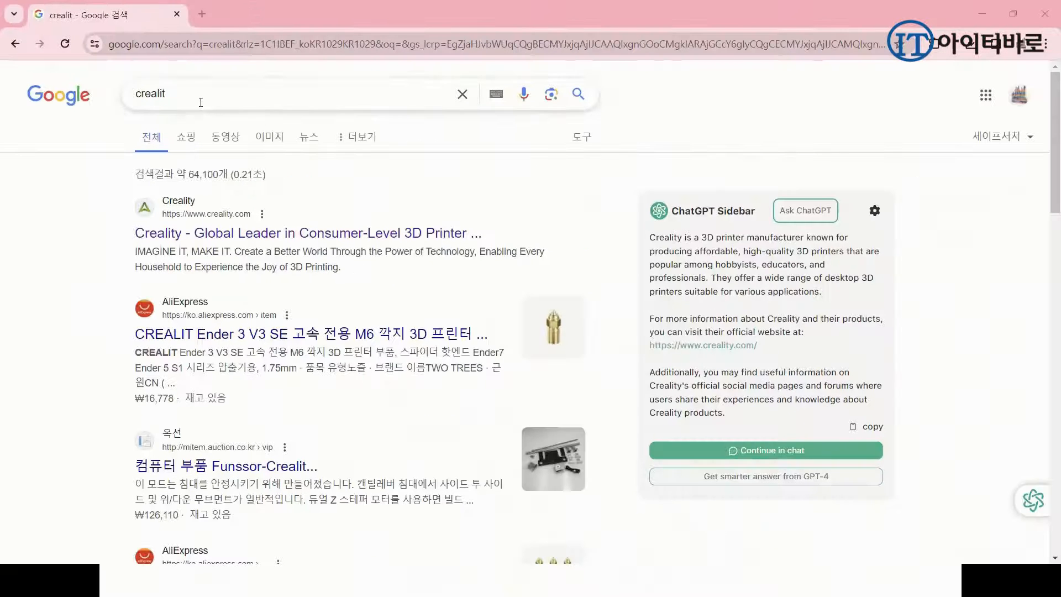
- Search Google for "creality" and open the official Creality website from the results
left_click_drag(404, 189, 38, 182)
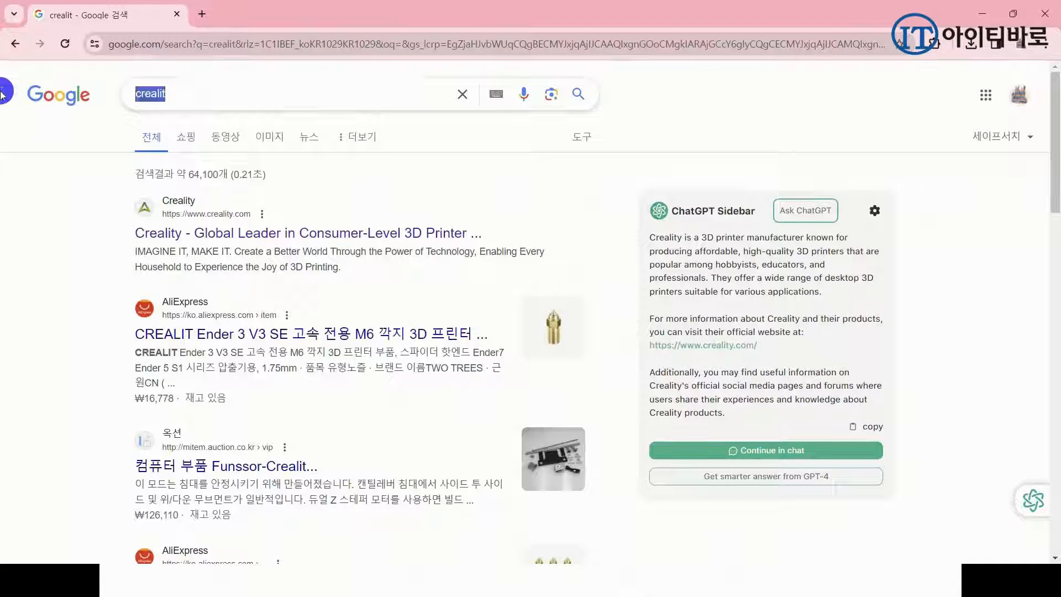
type("c")
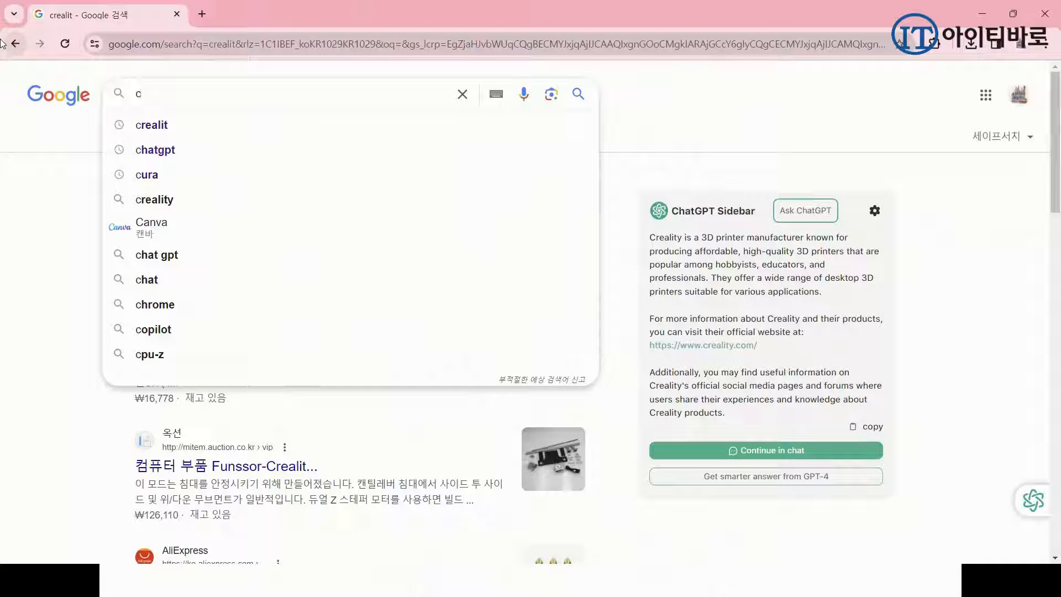
type("rea")
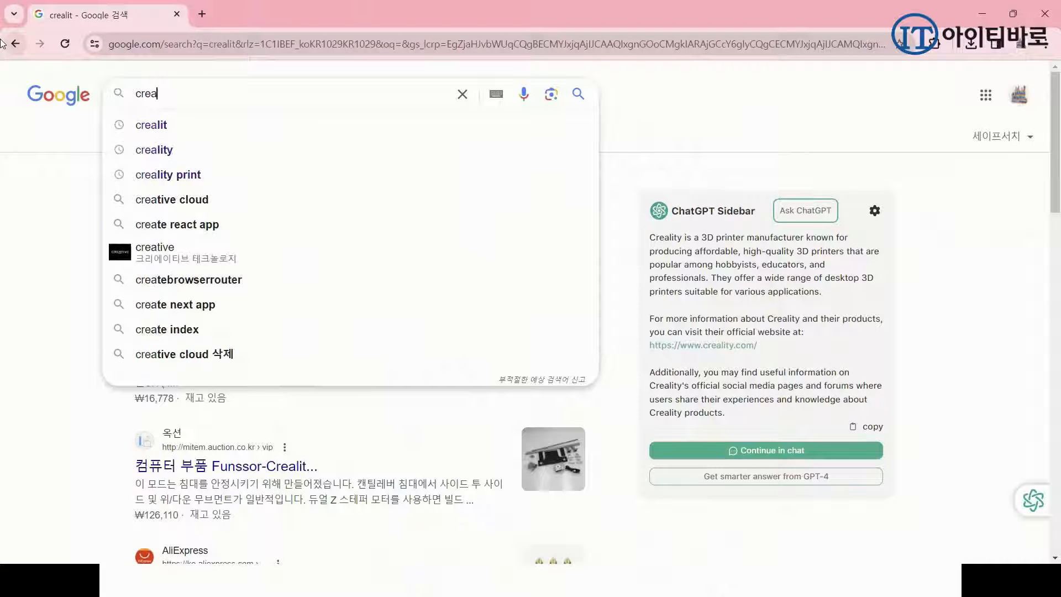
type("lity")
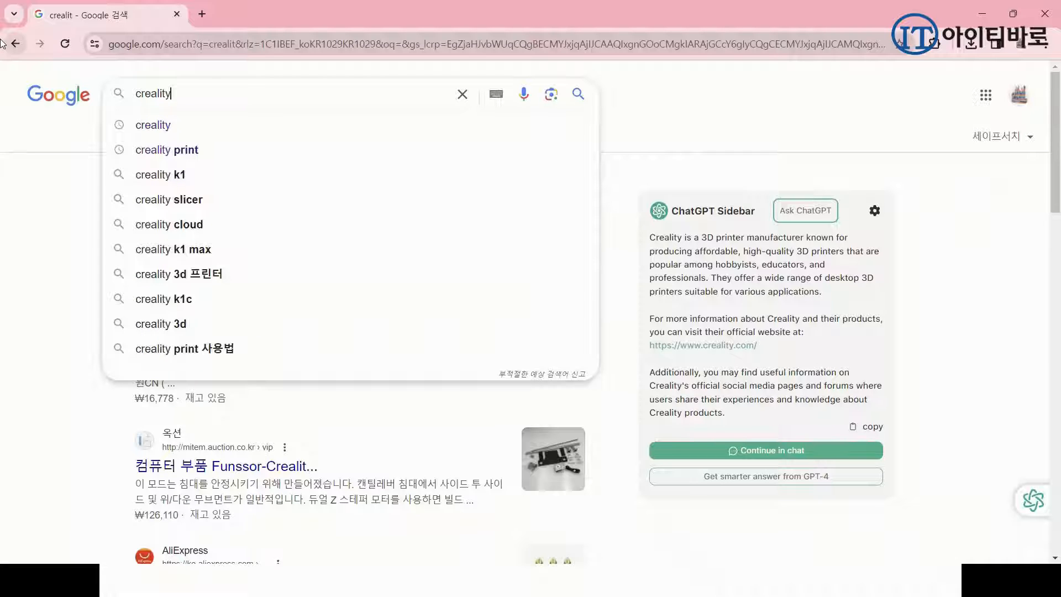
key("Return")
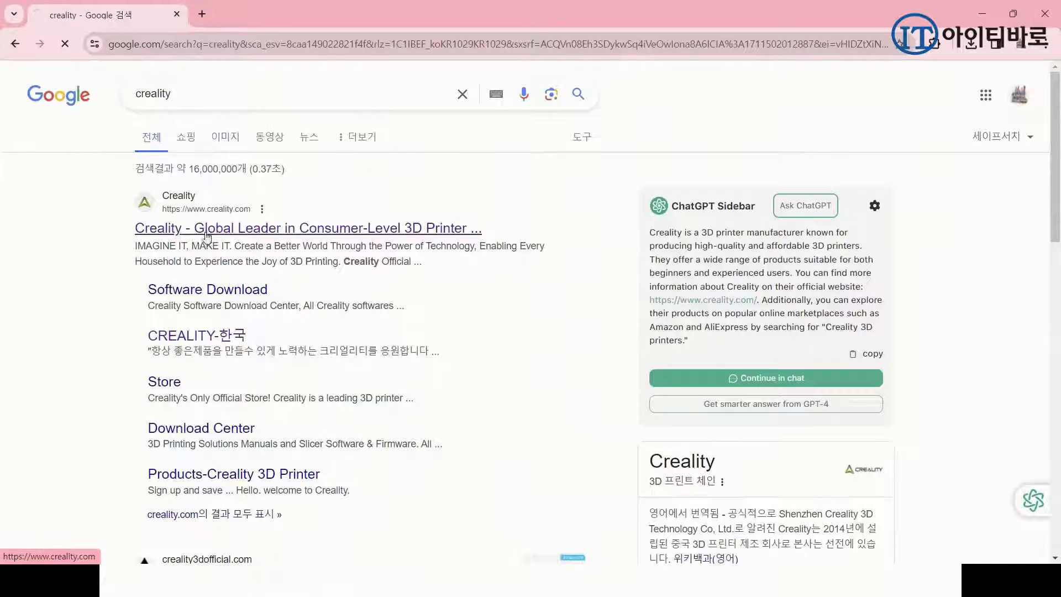
left_click(343, 312)
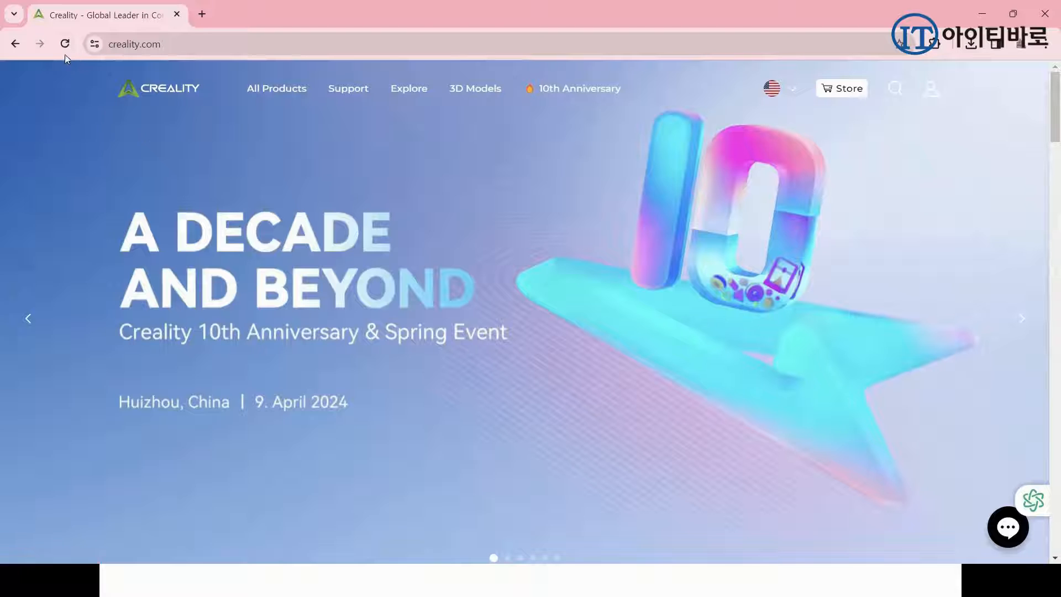
- Open the Creality site's Software Download page and download the Creality Print v4.3.8.6984 win64 release for Windows
scroll(438, 412, "down", 5)
scroll(437, 411, "down", 5)
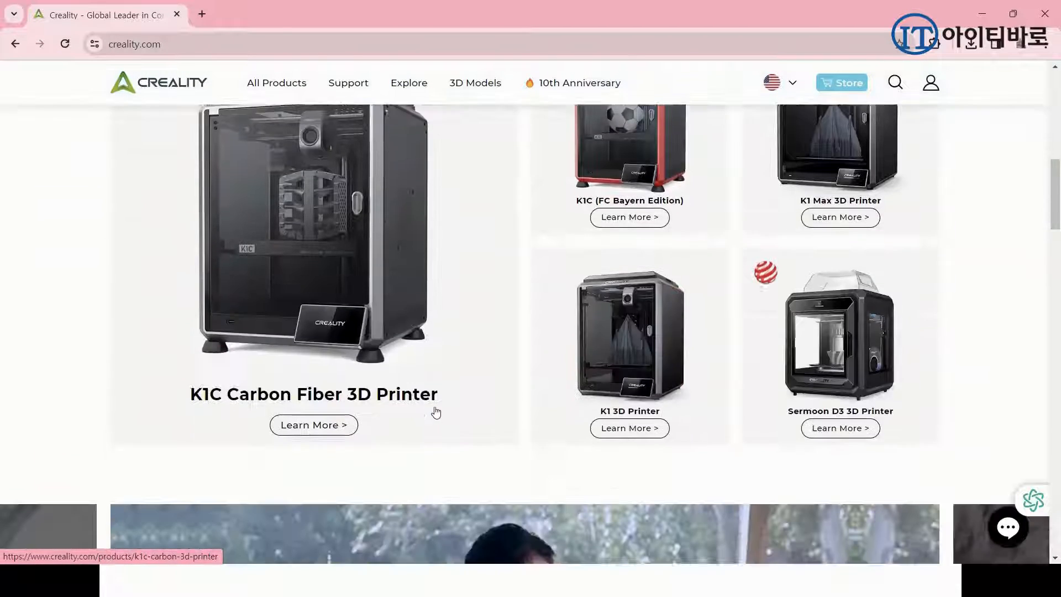
scroll(437, 409, "down", 10)
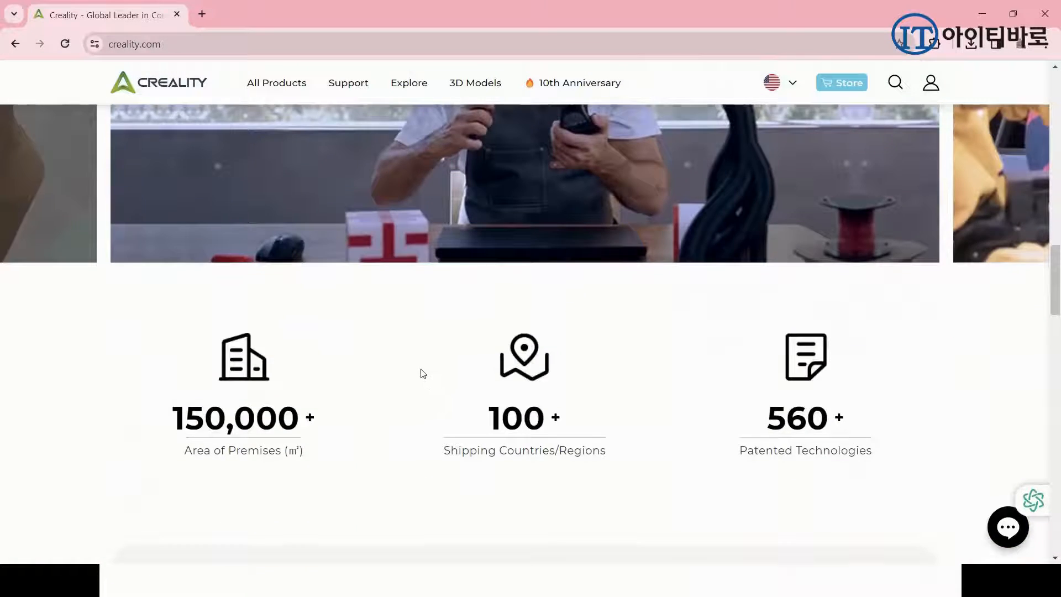
scroll(417, 368, "up", 6)
scroll(415, 365, "up", 15)
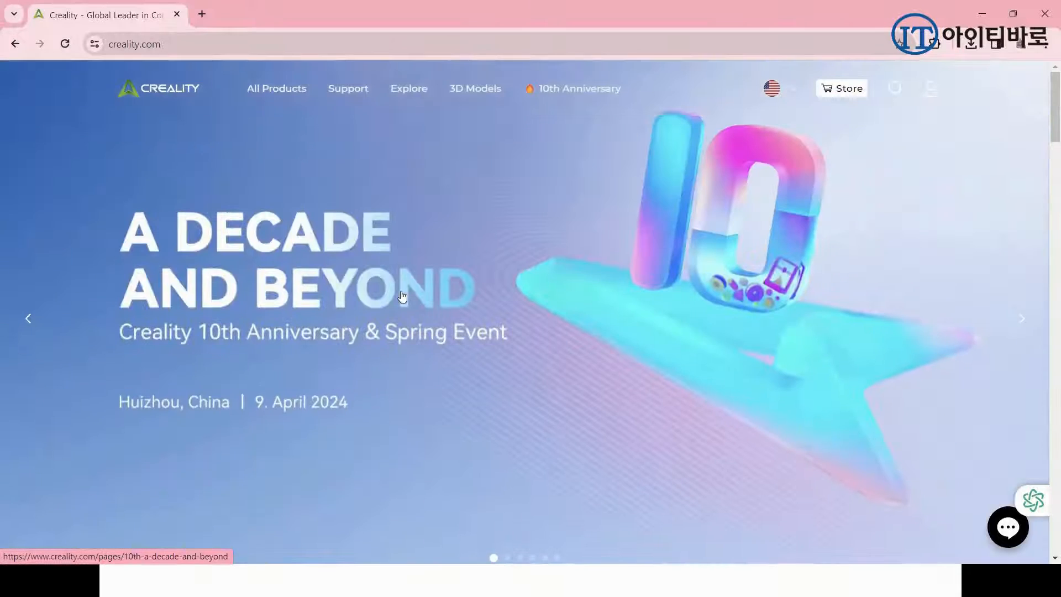
mouse_move(350, 88)
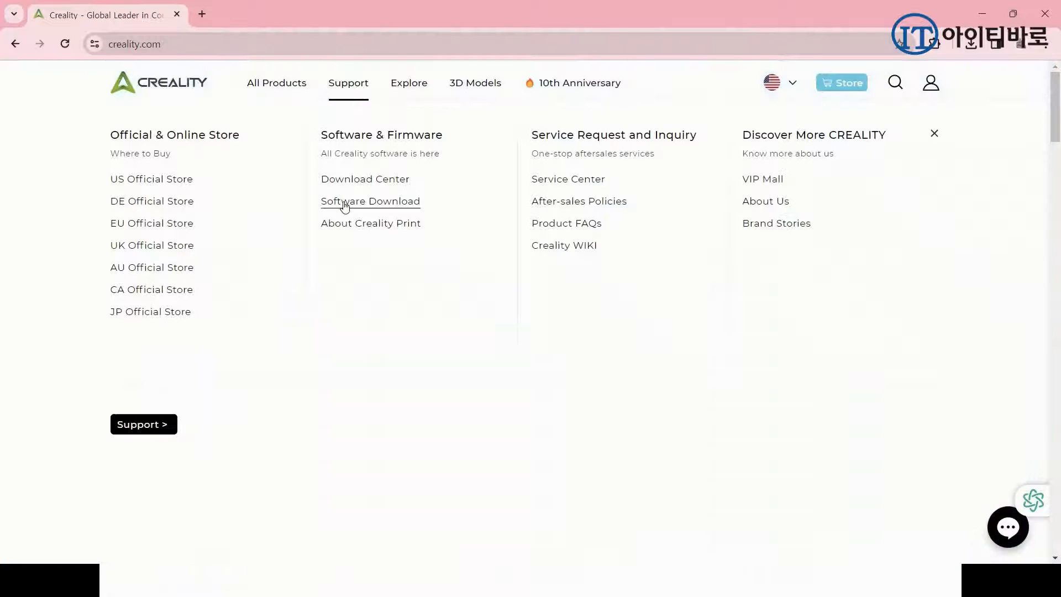
left_click(345, 203)
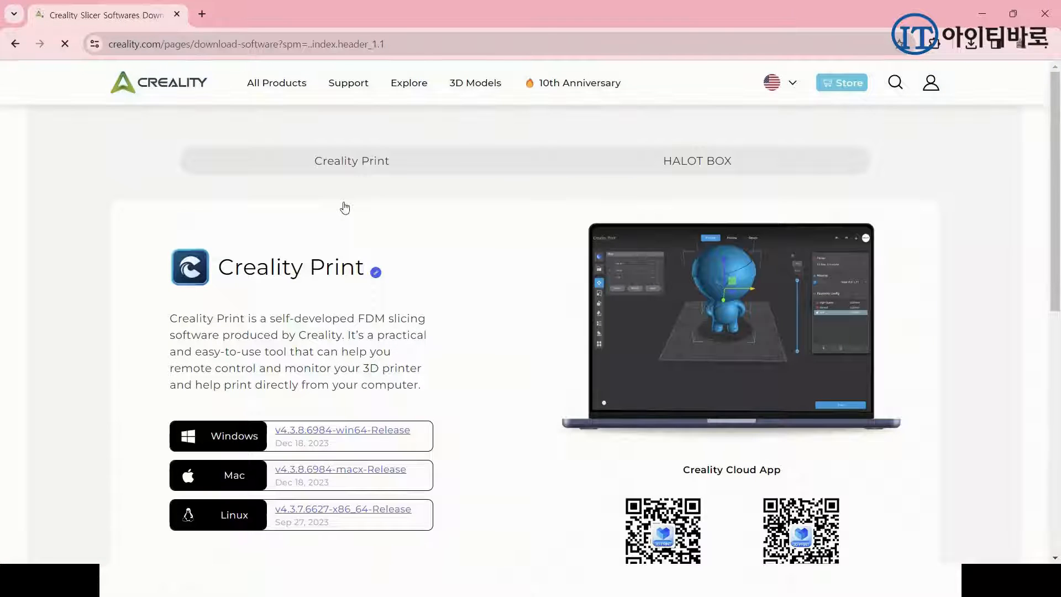
scroll(345, 208, "down", 1)
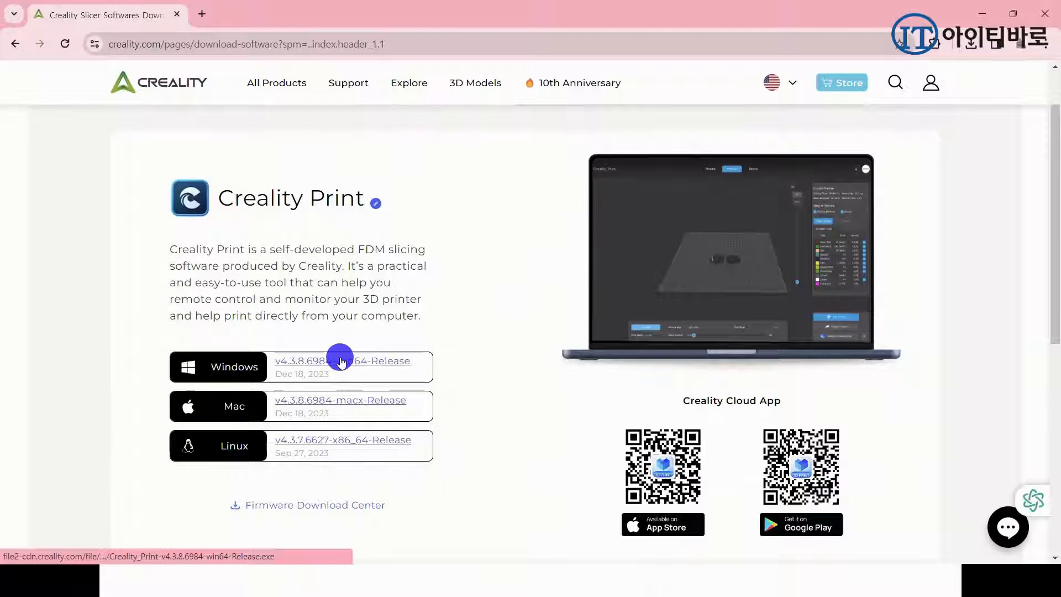
left_click(341, 363)
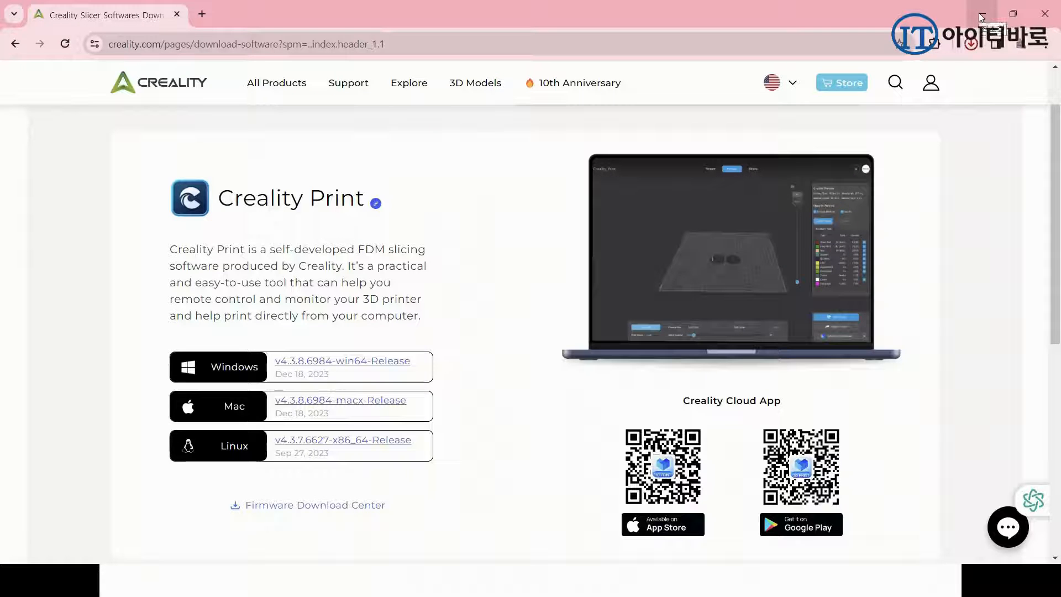
- Switch to the PowerPoint slide show and advance to the slide labelling the Creality Print 4.3 interface
key("alt+Tab")
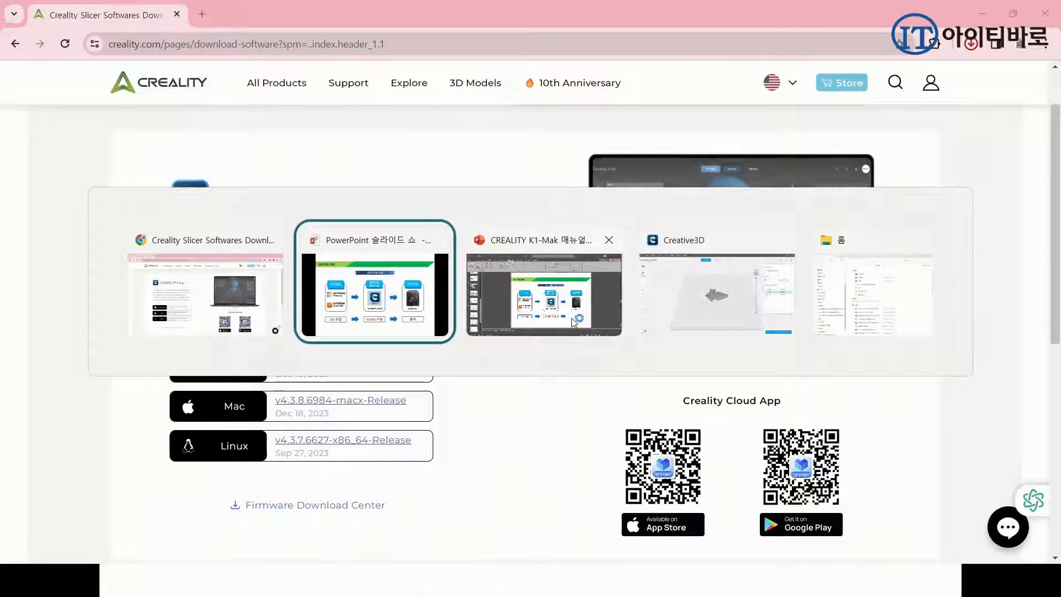
left_click(386, 308)
key("Right")
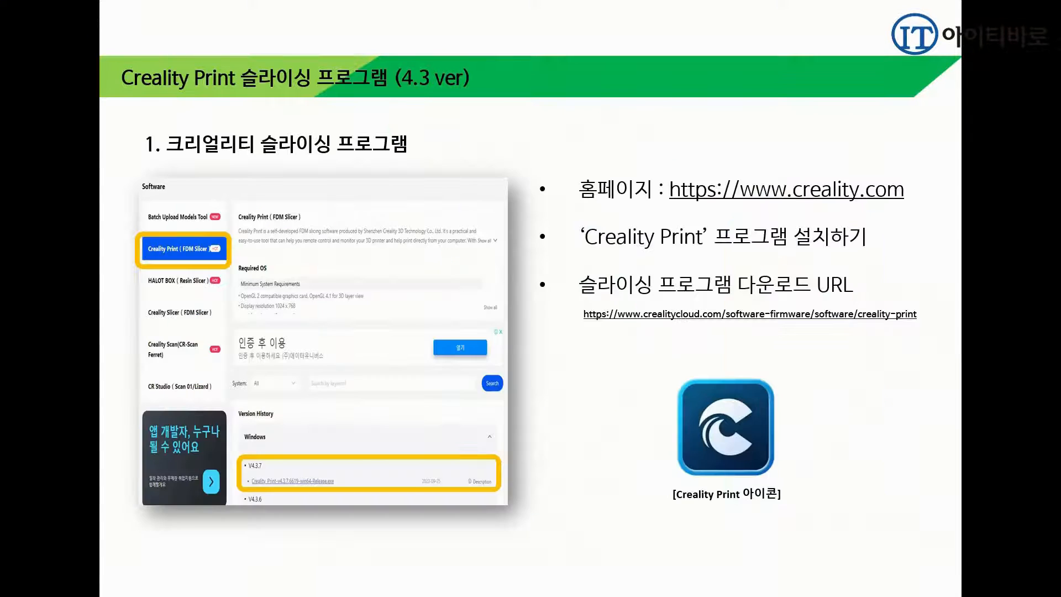
key("Right")
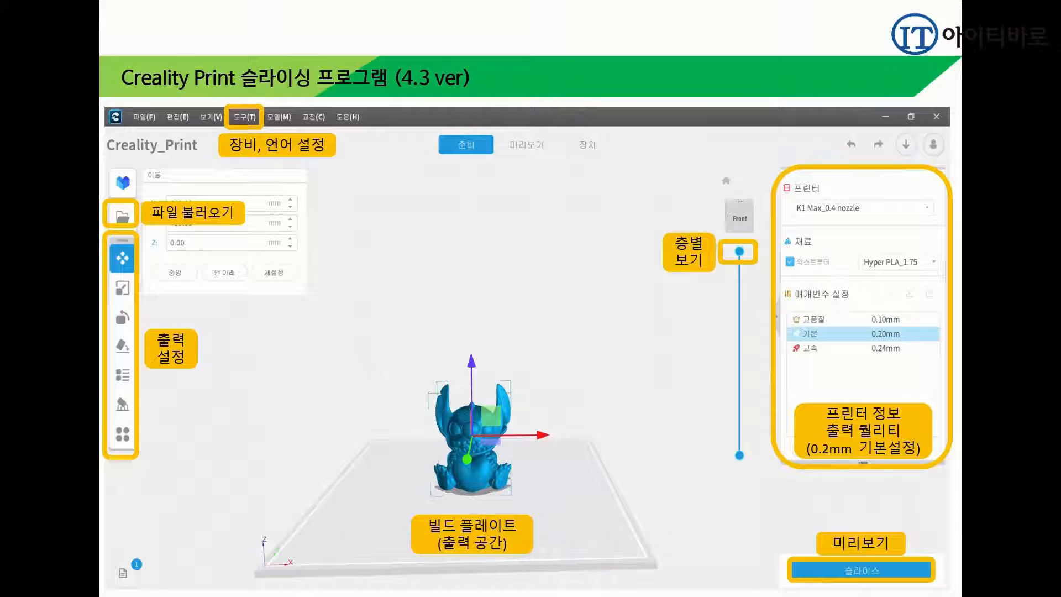
- End the slide show and minimize the open windows to reach the Windows desktop
key("alt+Tab")
left_click(977, 11)
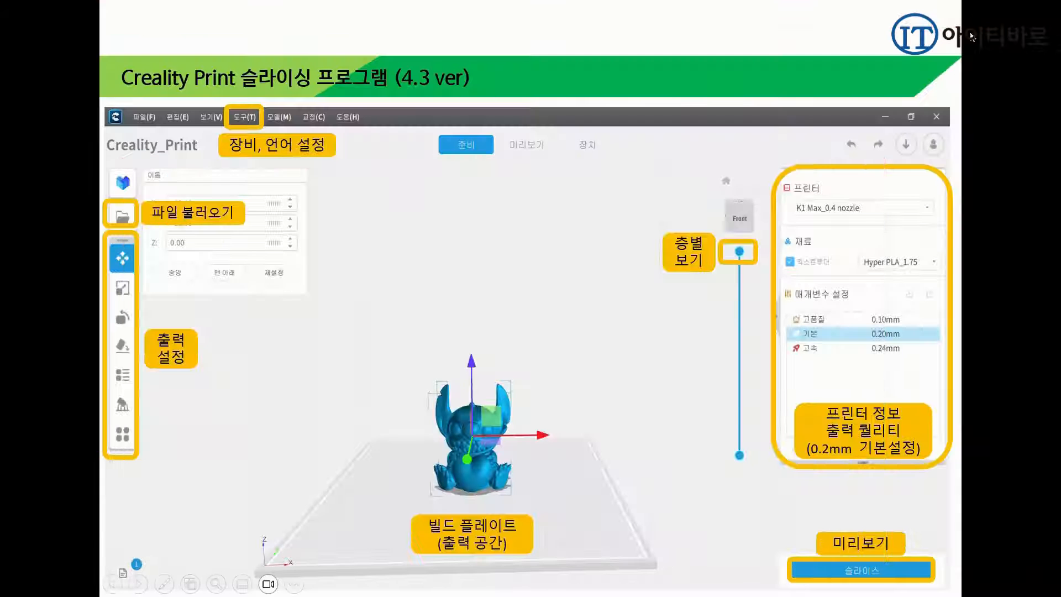
key("Escape")
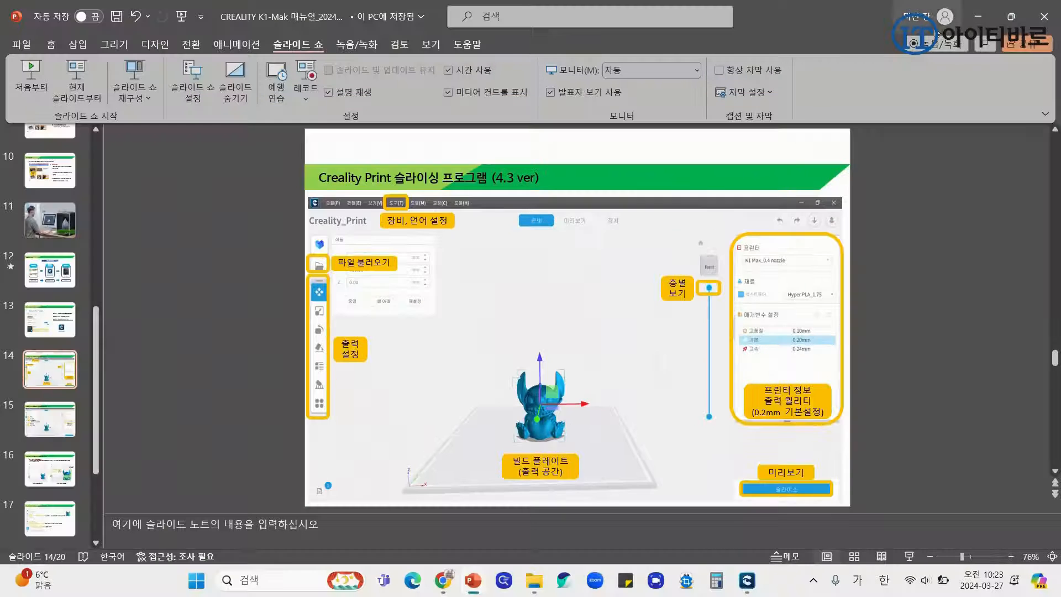
left_click(976, 16)
left_click(976, 8)
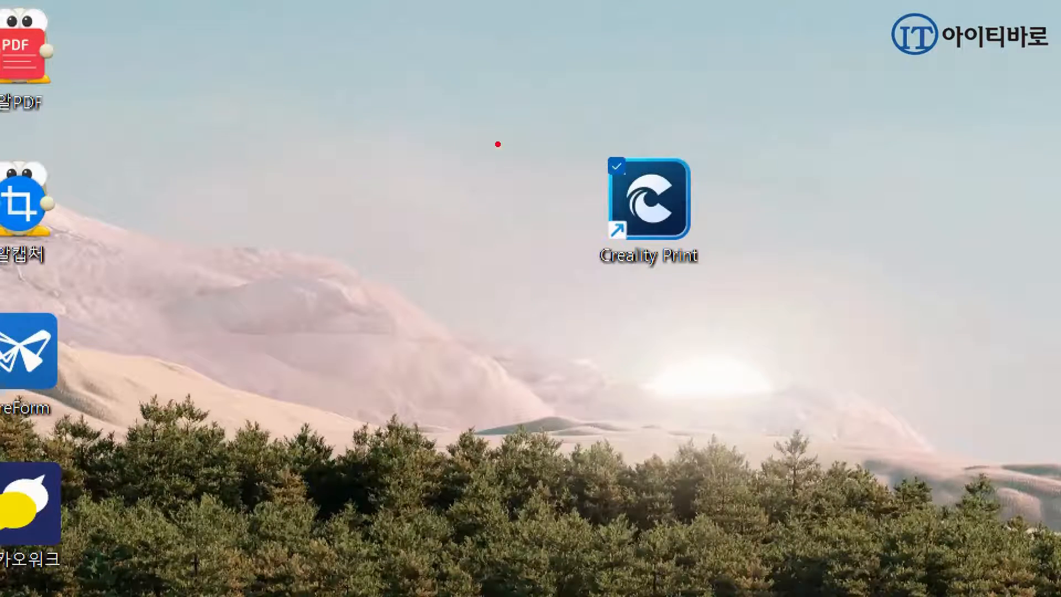
- Switch to the running Creality Print program and delete the model from the build plate
left_click_drag(502, 99, 819, 290, "ctrl")
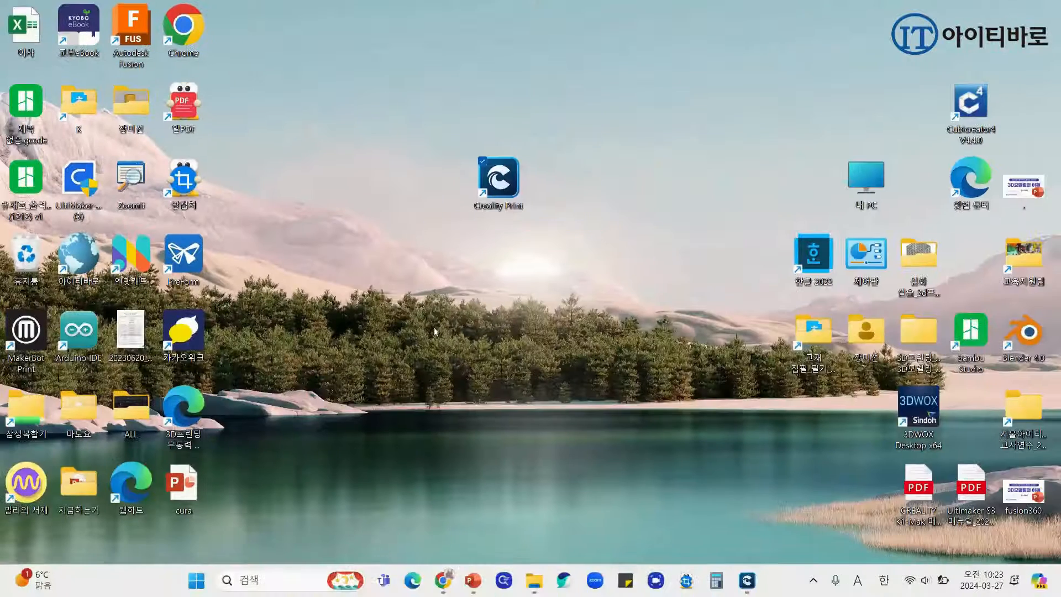
left_click(751, 588)
left_click(533, 281)
key("Delete")
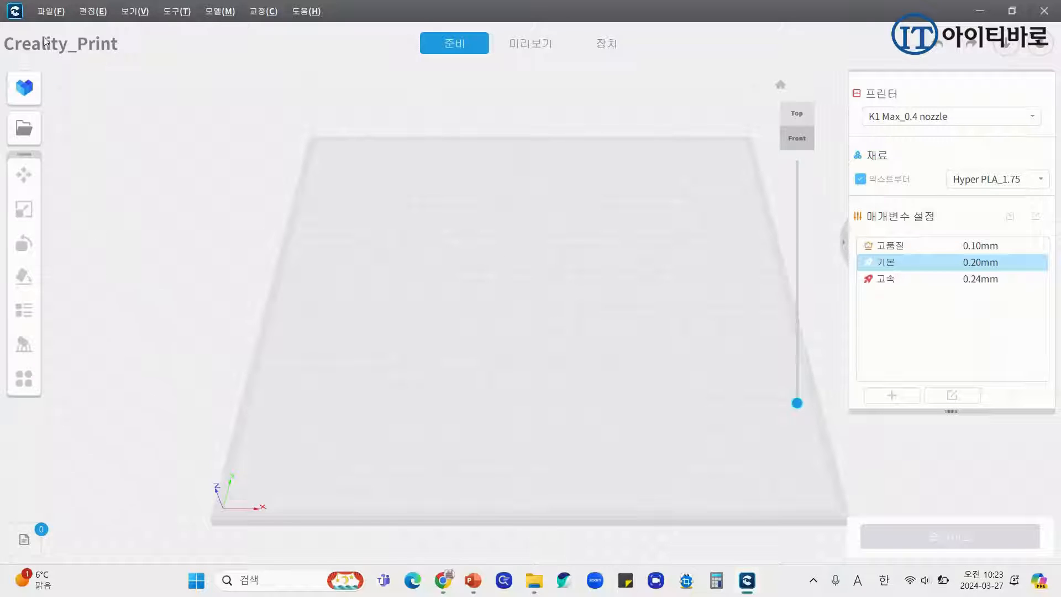
- Look through the interface language options and change the theme colour to the dark theme
left_click(227, 11)
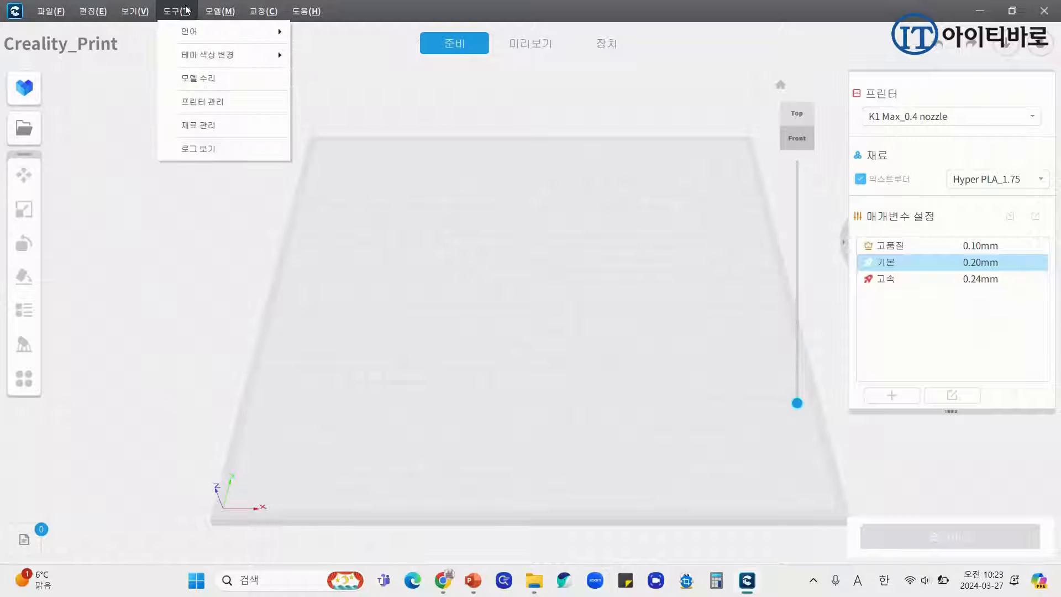
mouse_move(197, 42)
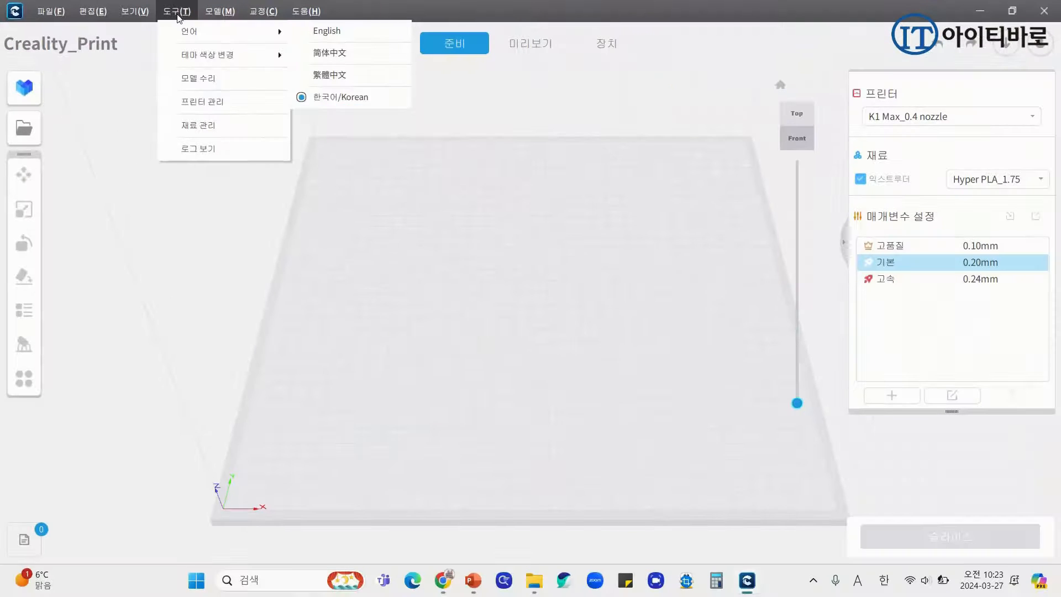
mouse_move(429, 128)
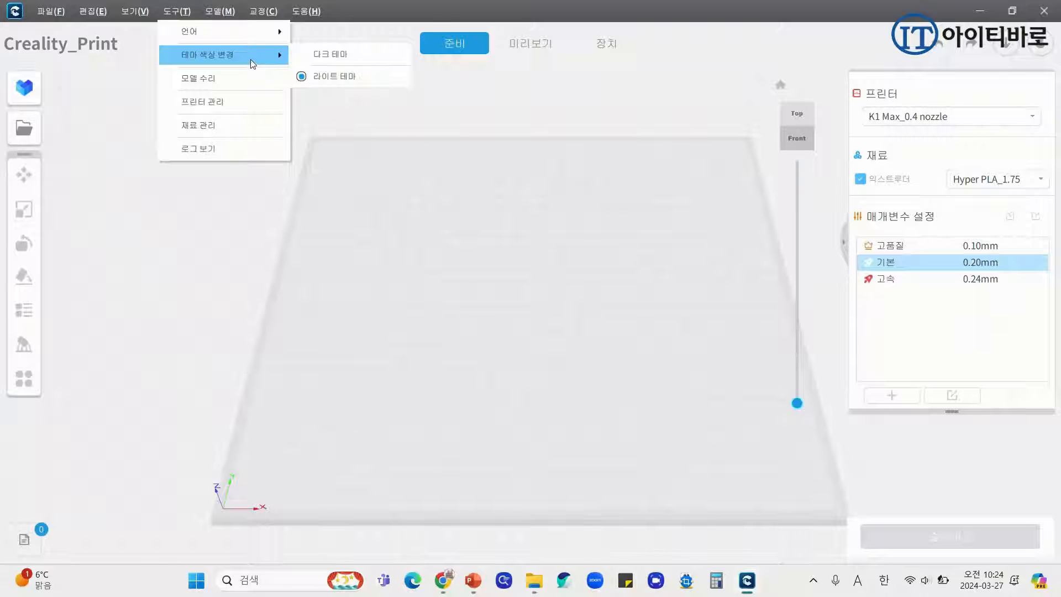
left_click(303, 57)
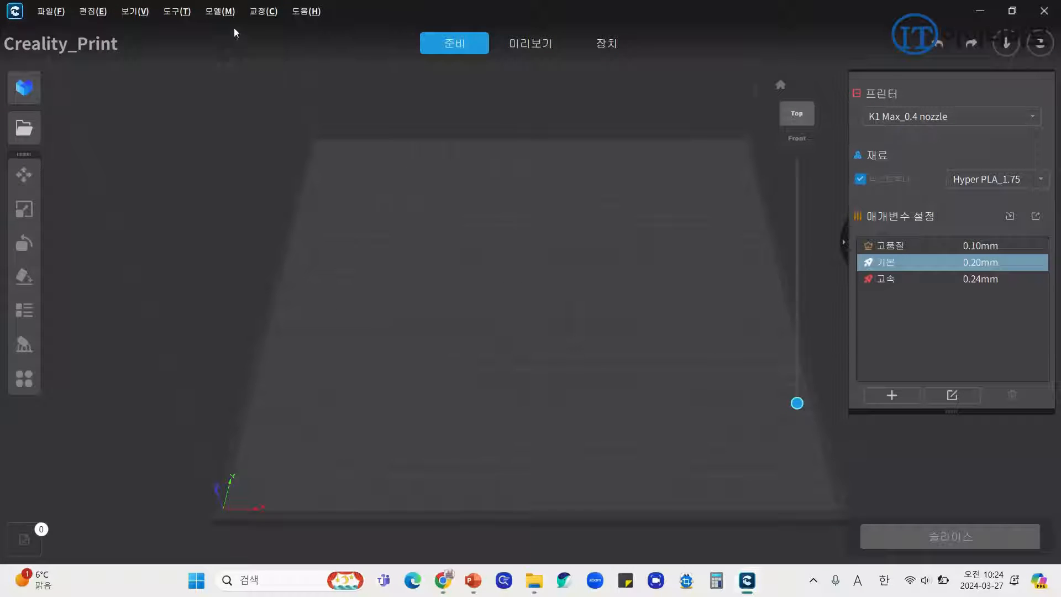
- Change the theme colour back to the light theme
left_click(216, 11)
mouse_move(177, 11)
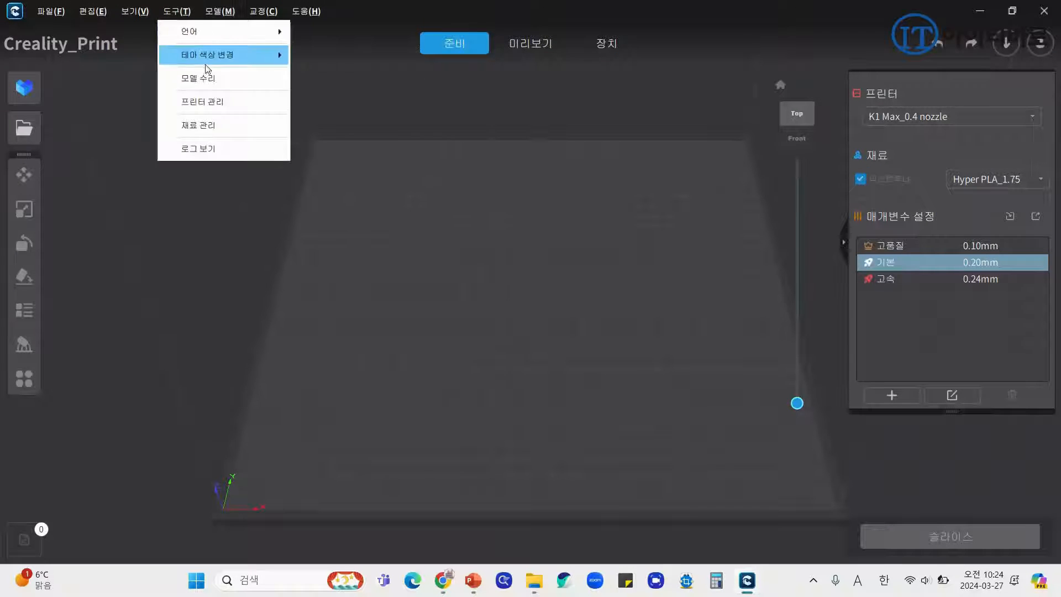
mouse_move(212, 58)
left_click(324, 77)
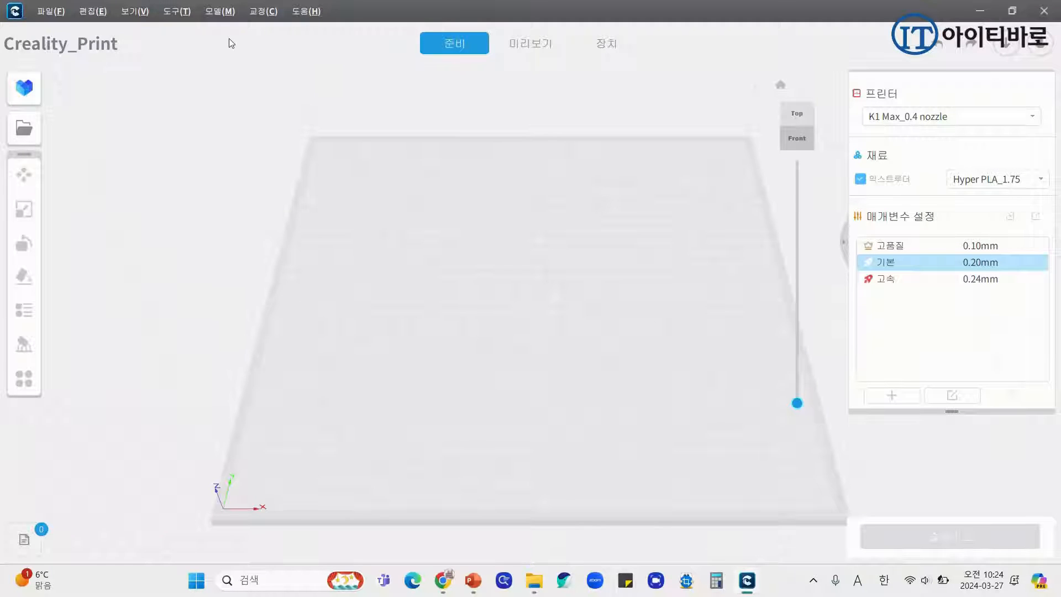
- Open the printer catalogue for adding a machine and choose the K1 Max from the K1 series
left_click(183, 12)
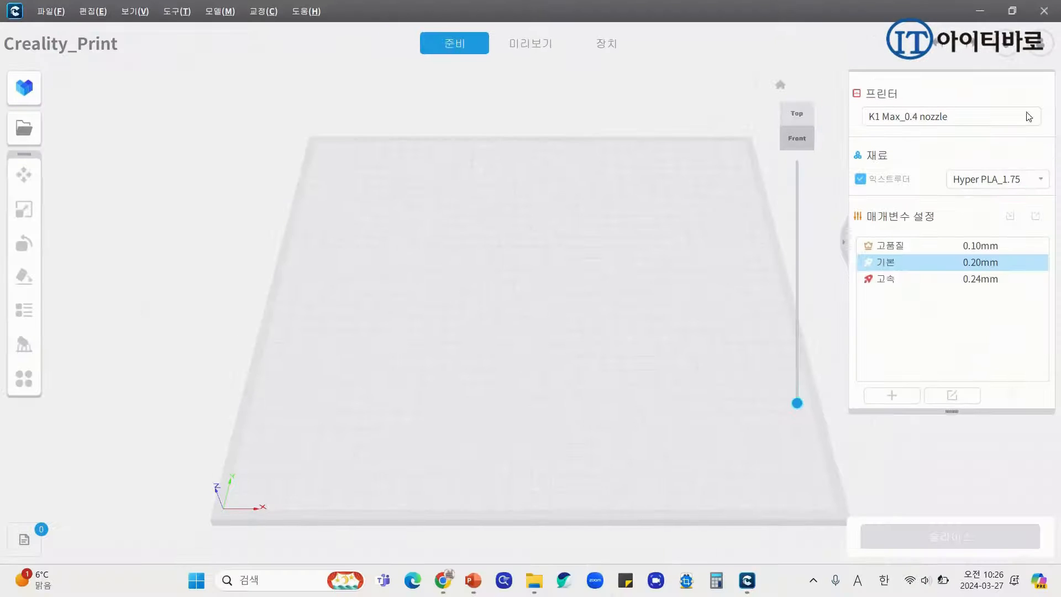
left_click(1031, 118)
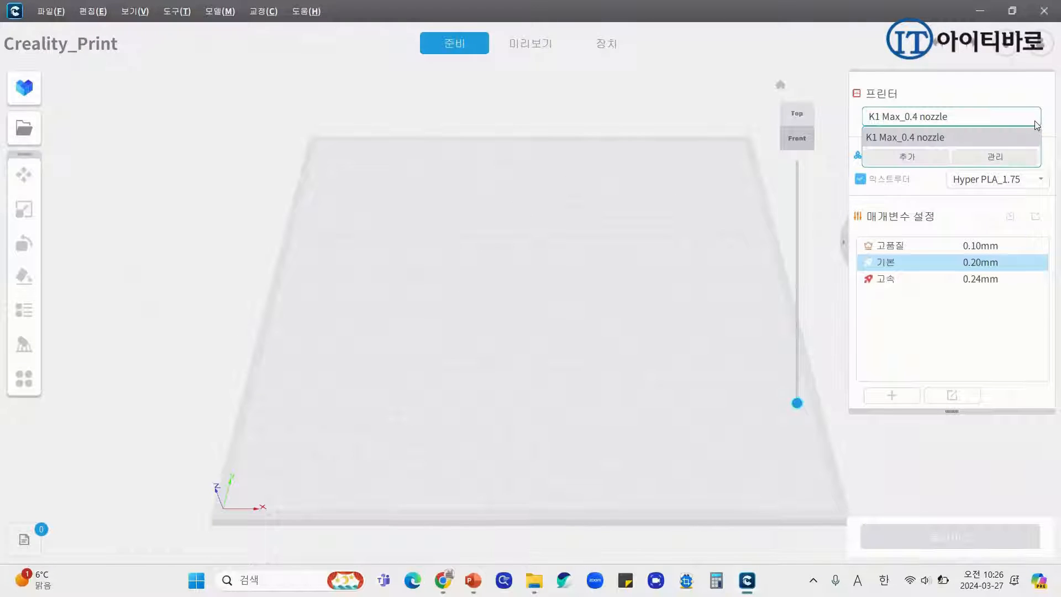
left_click(930, 156)
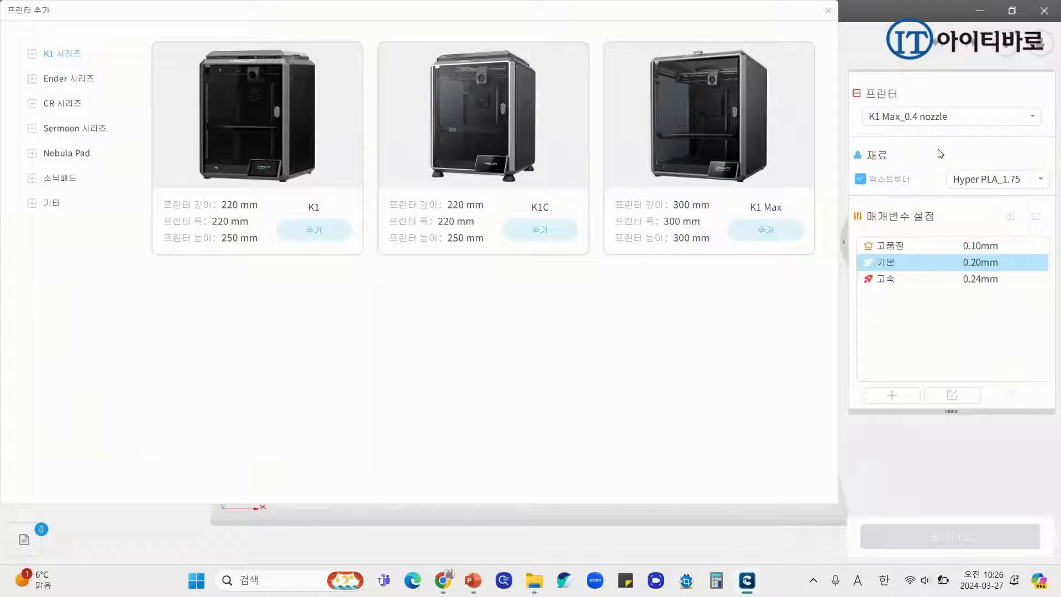
left_click_drag(800, 14, 807, 71)
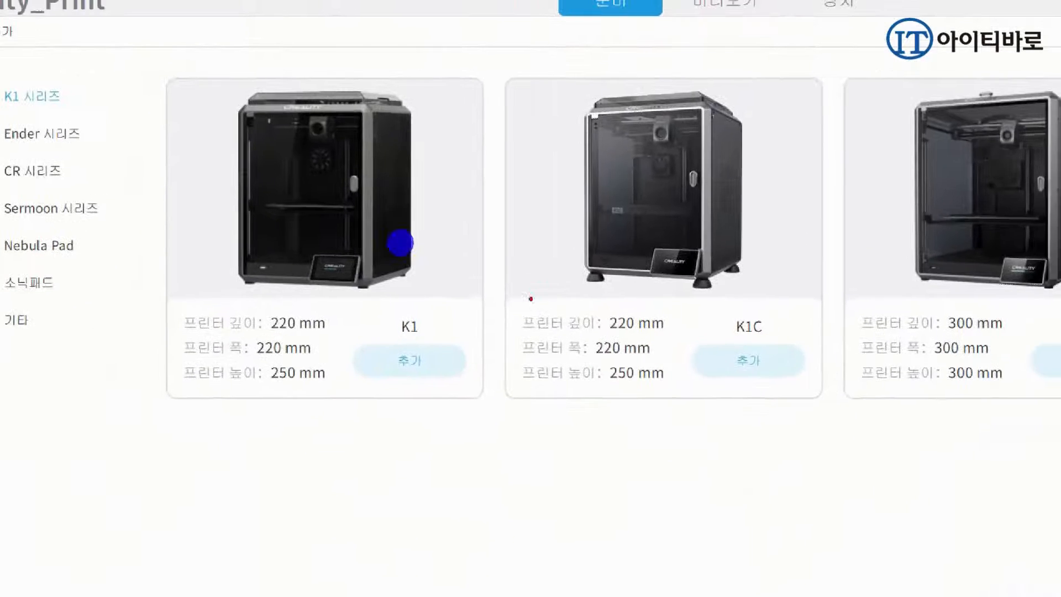
mouse_move(433, 241)
left_mouse_down()
mouse_move(472, 246)
mouse_move(475, 236)
left_mouse_up()
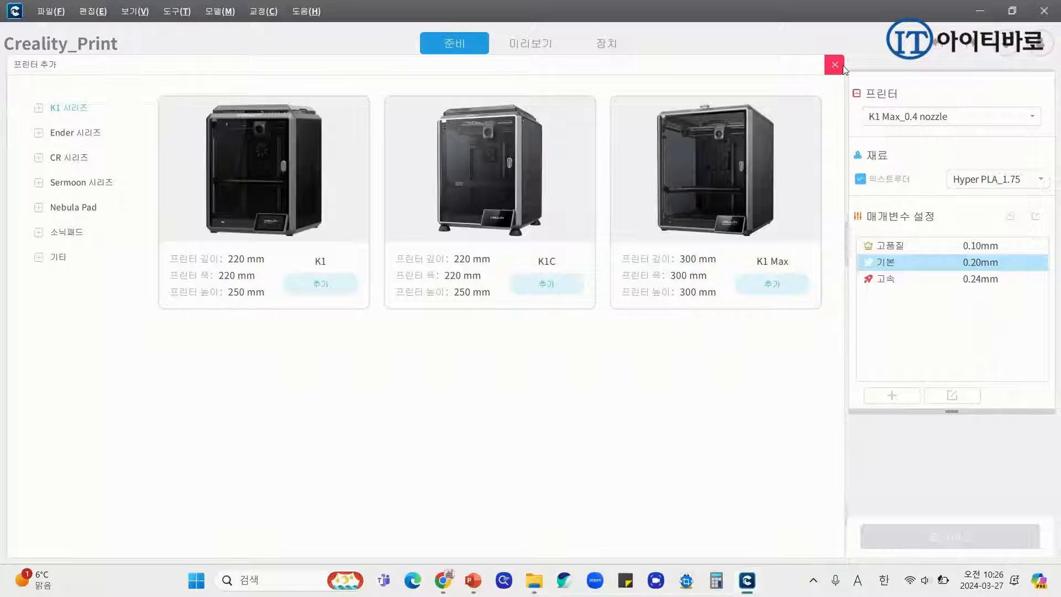
left_click(792, 290)
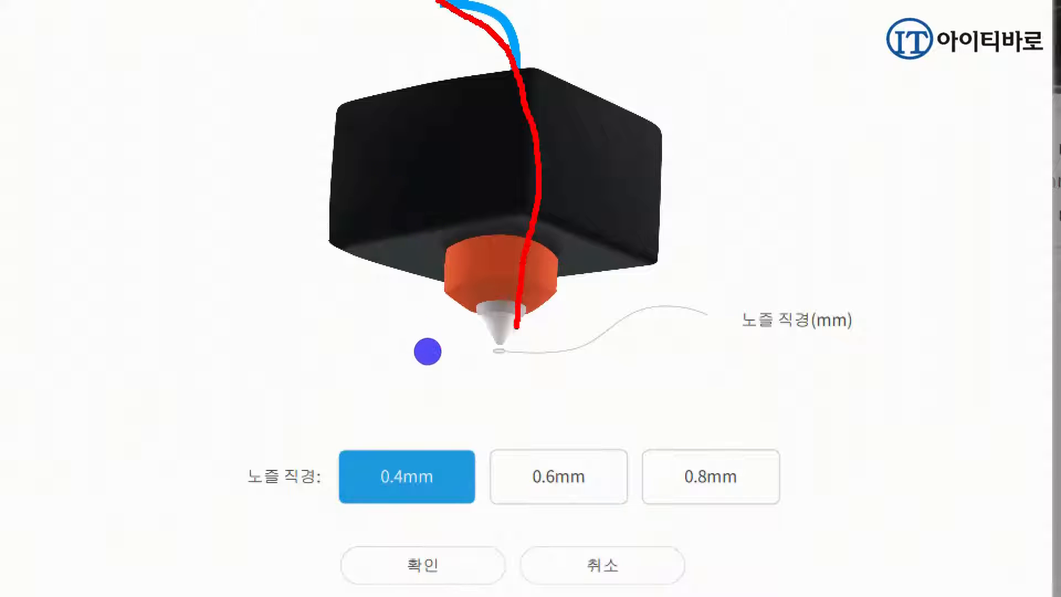
mouse_move(514, 334)
left_mouse_down()
mouse_move(481, 338)
mouse_move(508, 347)
mouse_move(499, 360)
mouse_move(523, 433)
mouse_move(509, 424)
mouse_move(514, 412)
mouse_move(500, 408)
mouse_move(533, 410)
left_mouse_up()
mouse_move(515, 354)
left_mouse_down()
mouse_move(485, 306)
mouse_move(500, 346)
mouse_move(486, 316)
mouse_move(520, 340)
mouse_move(574, 343)
mouse_move(663, 301)
mouse_move(835, 335)
left_mouse_up()
key("Escape")
key("ctrl+1")
left_click(531, 299)
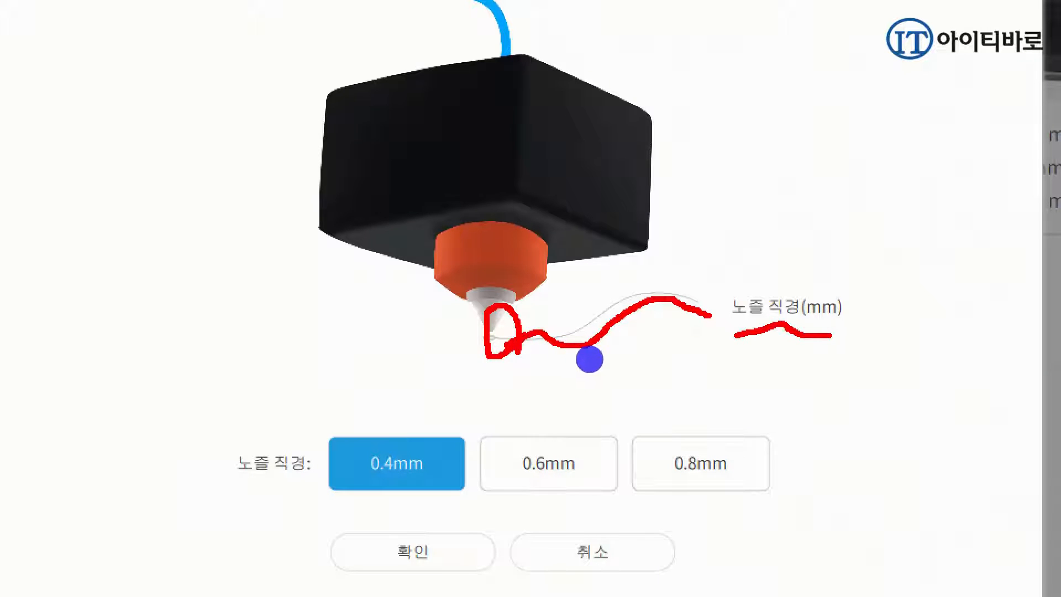
mouse_move(499, 347)
left_mouse_down()
mouse_move(398, 382)
mouse_move(381, 411)
mouse_move(419, 419)
left_mouse_up()
left_click_drag(495, 496, 573, 502)
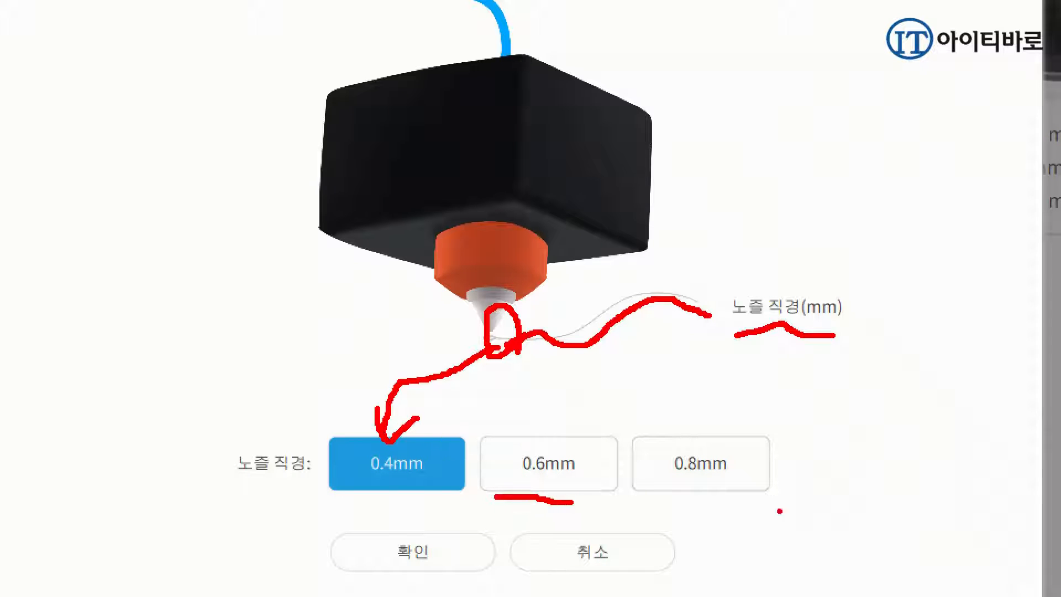
left_click_drag(656, 496, 783, 513)
mouse_move(484, 501)
left_mouse_down()
mouse_move(232, 489)
mouse_move(354, 377)
mouse_move(467, 425)
mouse_move(485, 500)
left_mouse_up()
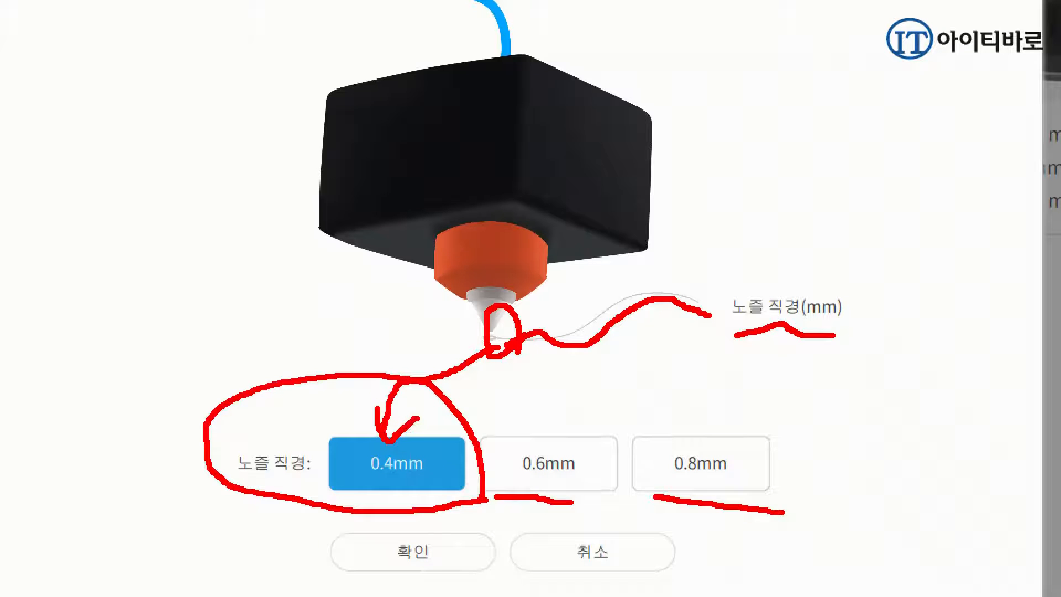
key("Escape")
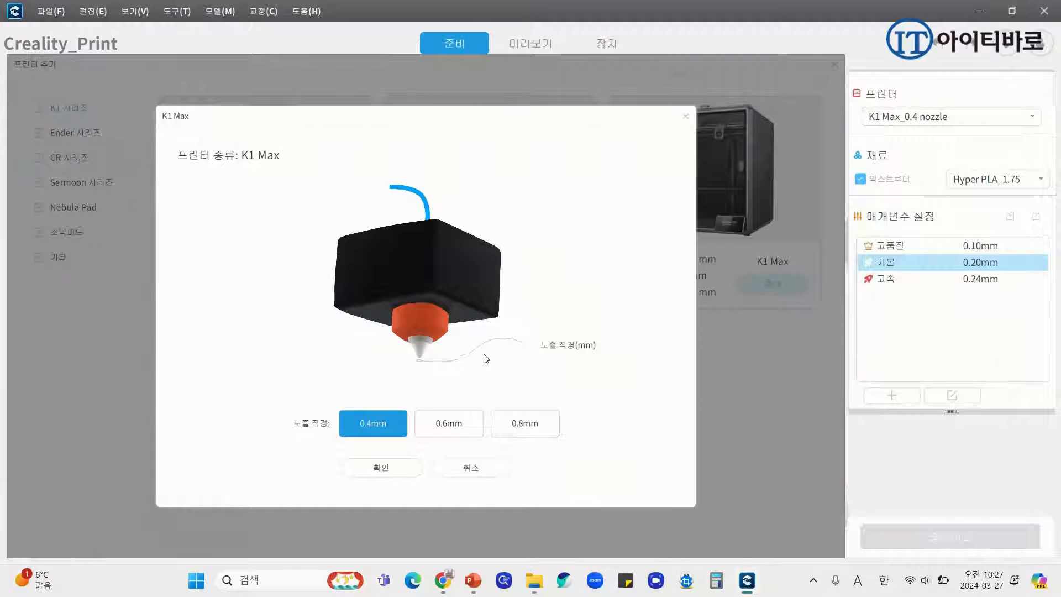
- Confirm the K1 Max with the 0.4 mm nozzle diameter and look through the extruder's material list
left_click(396, 477)
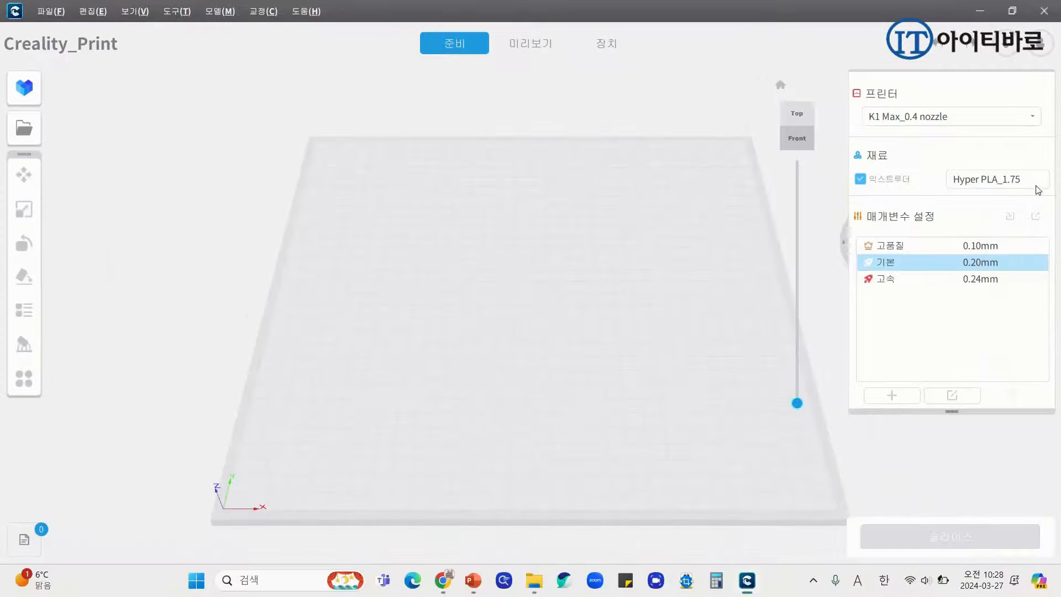
left_click(1031, 258)
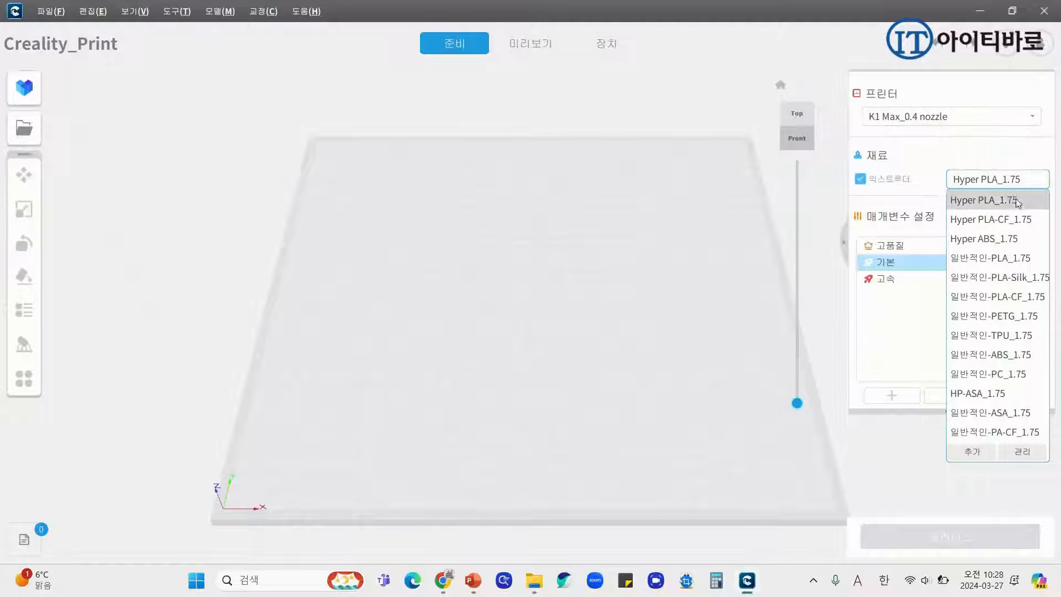
left_click(1019, 168)
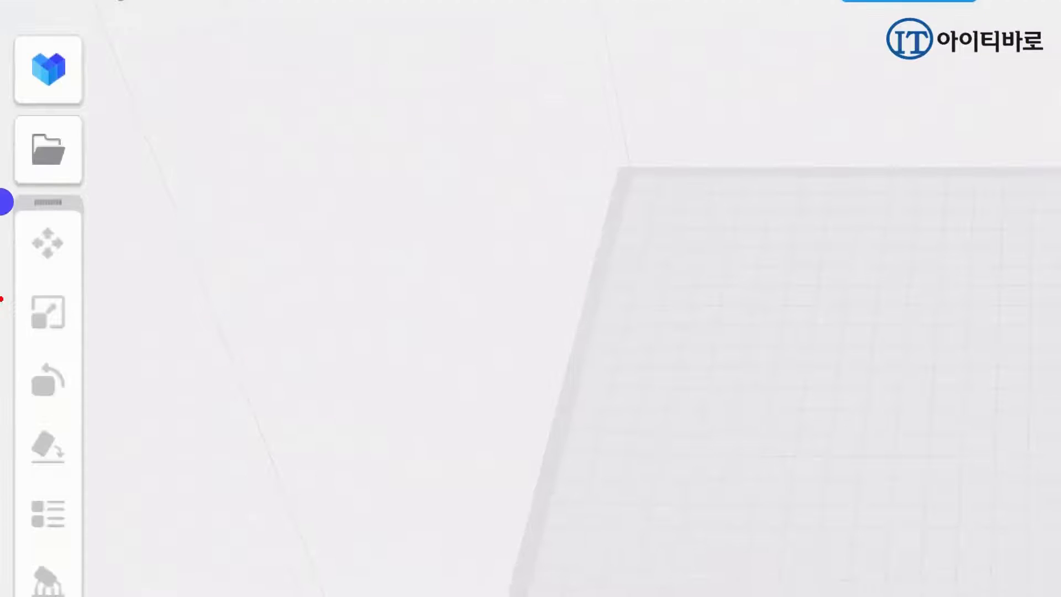
- Import the model file Venchy (1) from the Downloads folder onto the build plate
left_click(33, 141)
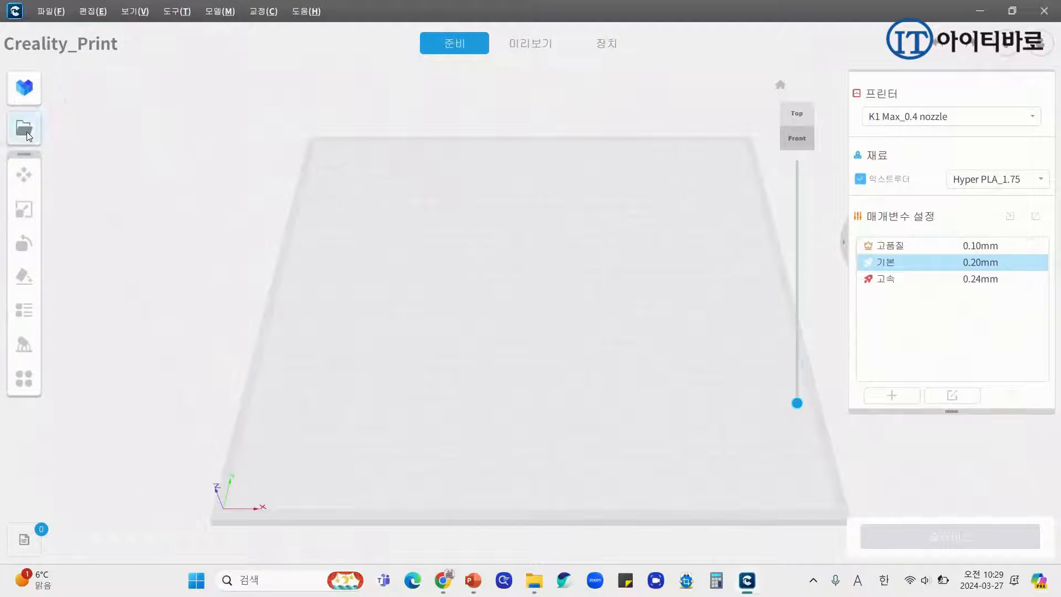
left_click(26, 131)
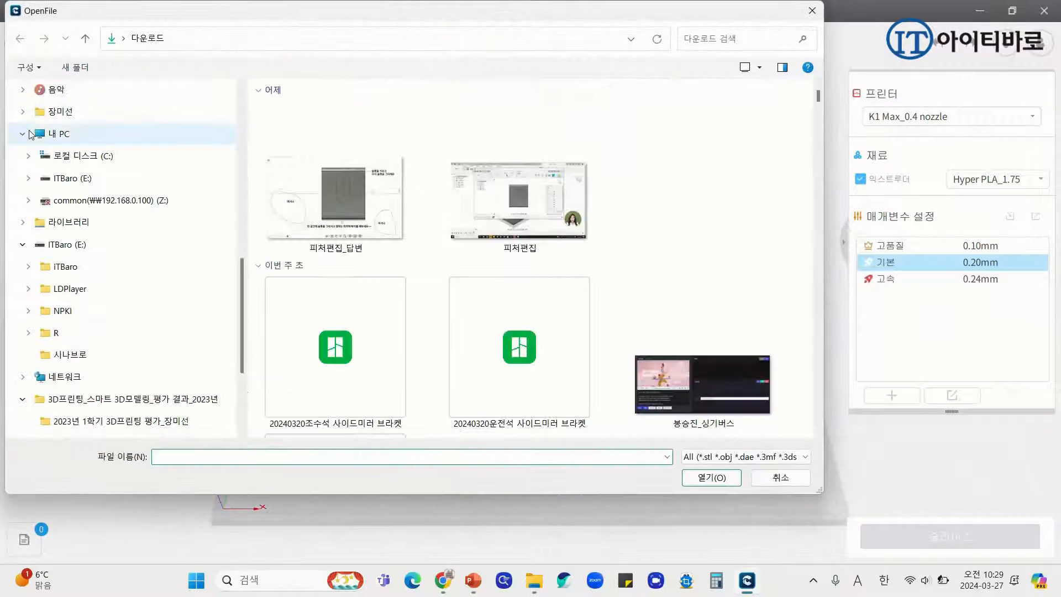
scroll(407, 227, "down", 15)
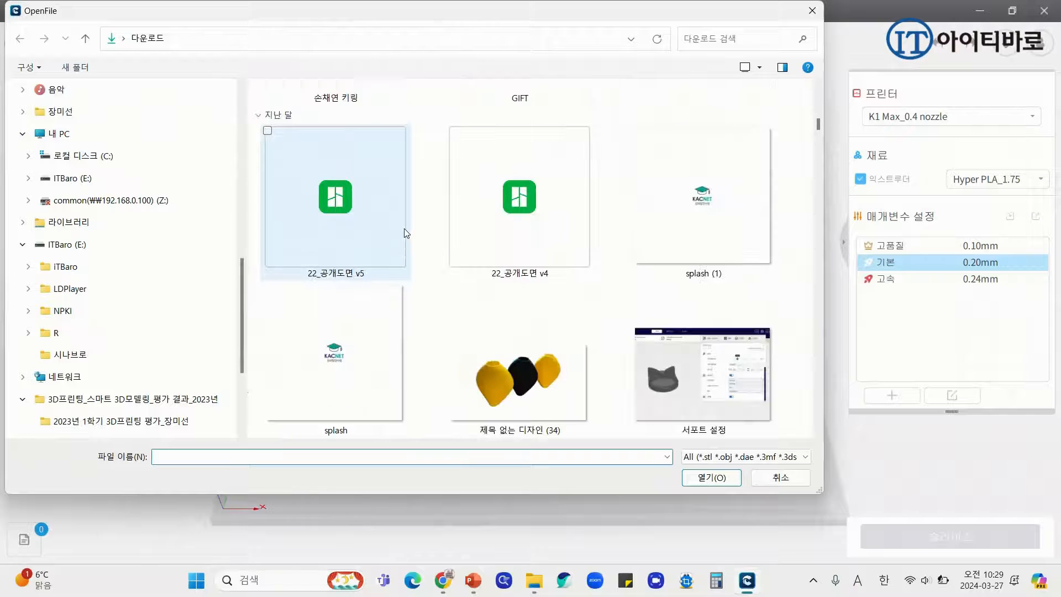
scroll(405, 232, "down", 10)
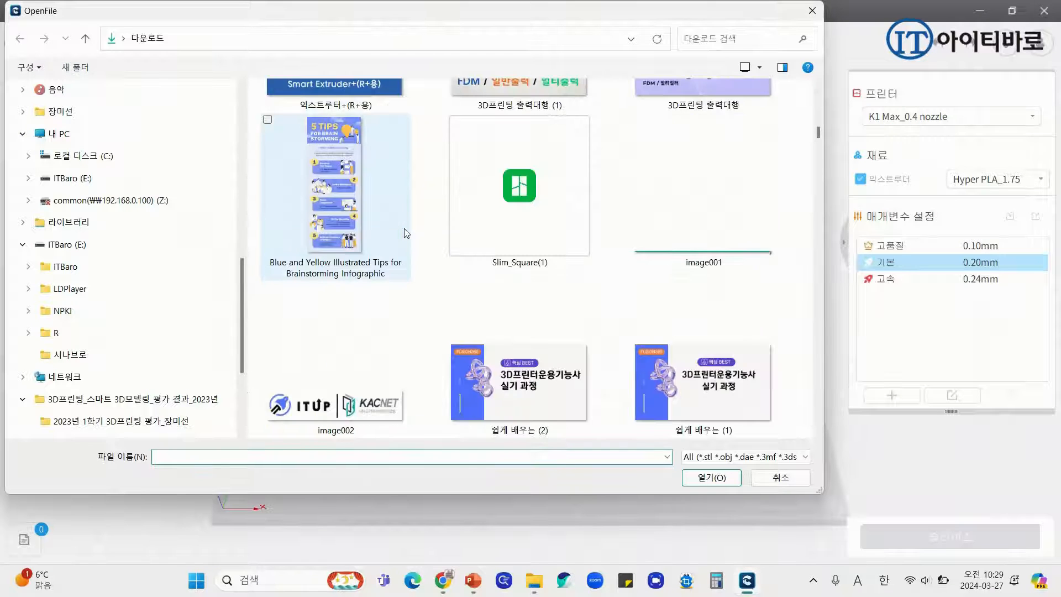
scroll(404, 232, "down", 10)
left_click(504, 210)
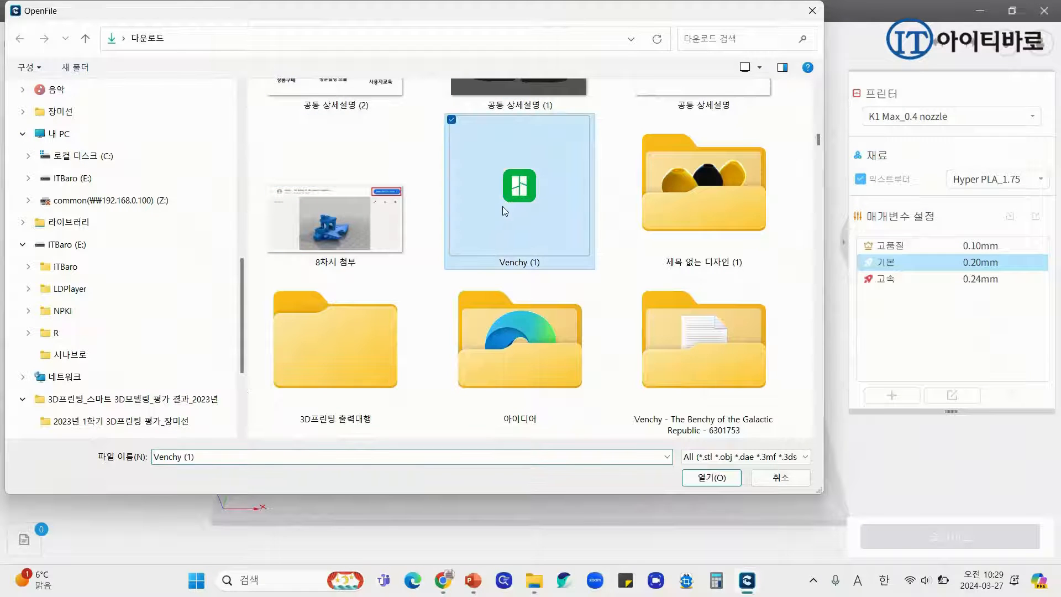
left_click(696, 476)
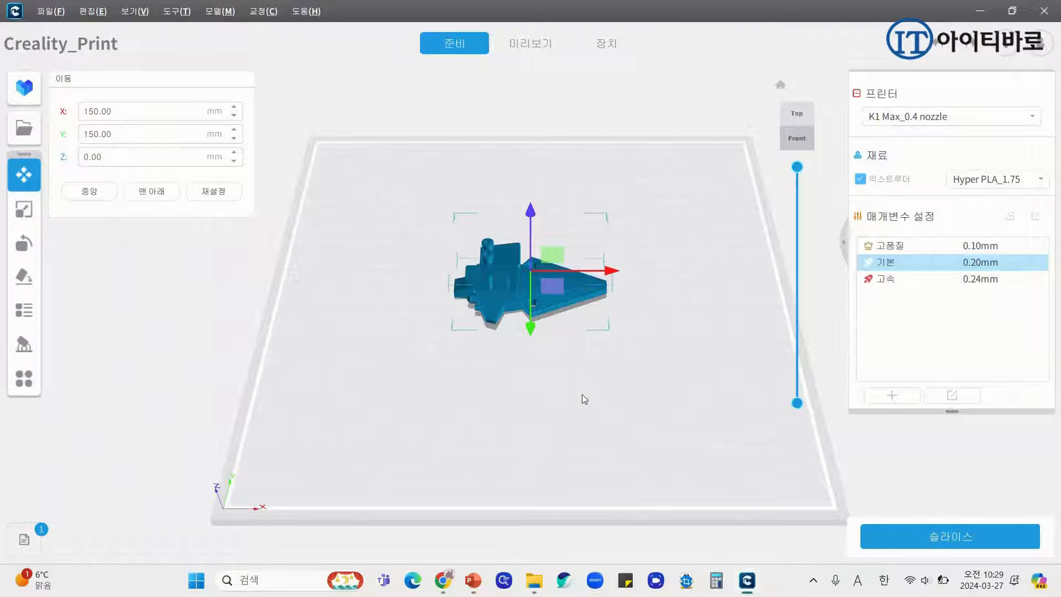
- Examine the imported model on the build plate by orbiting, zooming and panning the view
mouse_move(578, 408)
left_mouse_down()
mouse_move(545, 394)
mouse_move(584, 403)
left_mouse_up()
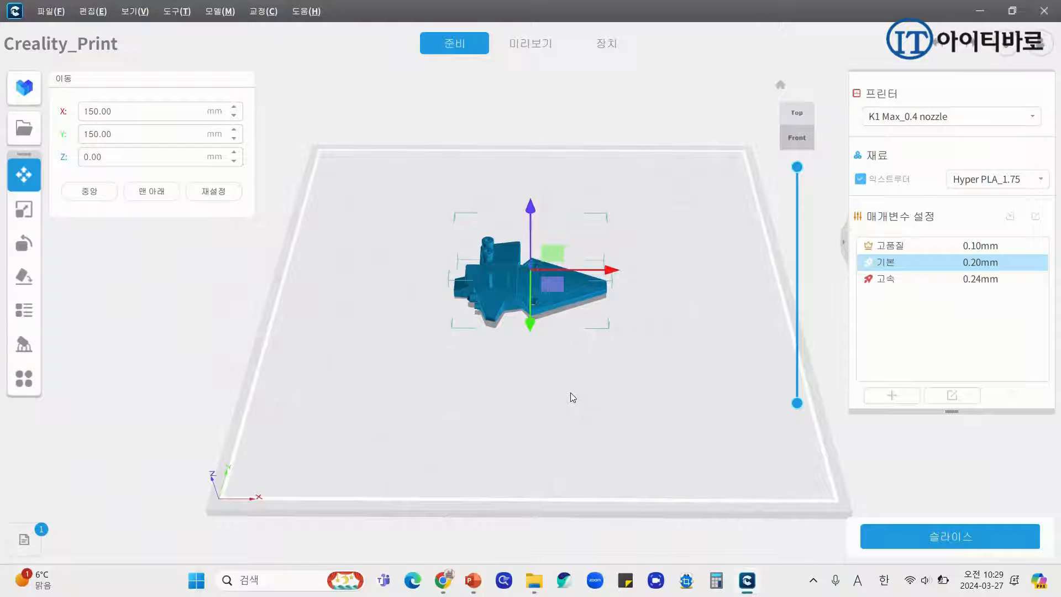
right_click_drag(571, 393, 571, 370)
scroll(576, 369, "down", 3)
scroll(576, 369, "up", 5)
scroll(576, 369, "down", 5)
scroll(576, 369, "up", 5)
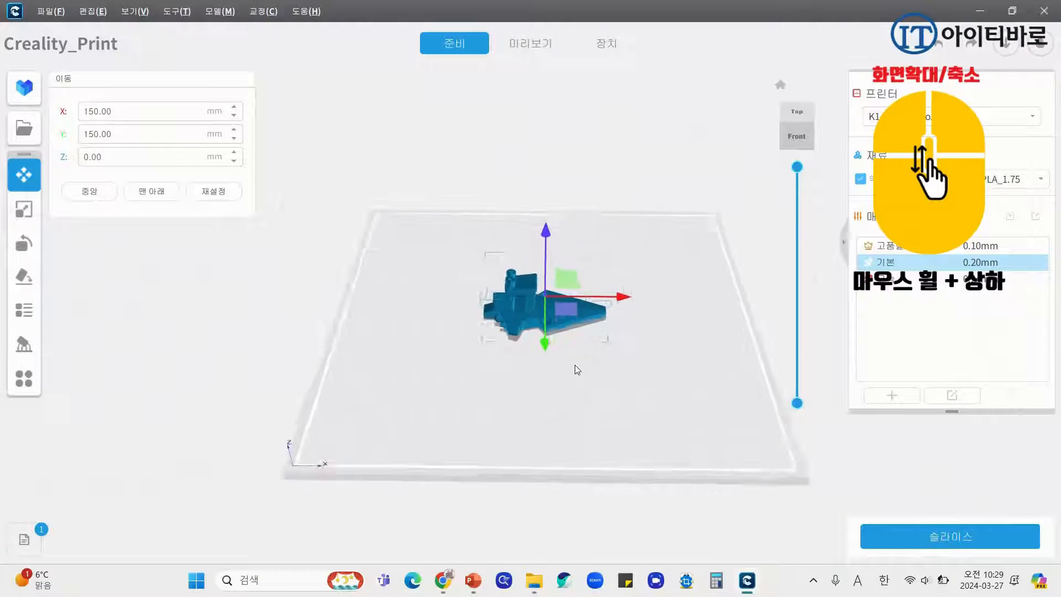
scroll(576, 369, "down", 1)
scroll(575, 367, "down", 1)
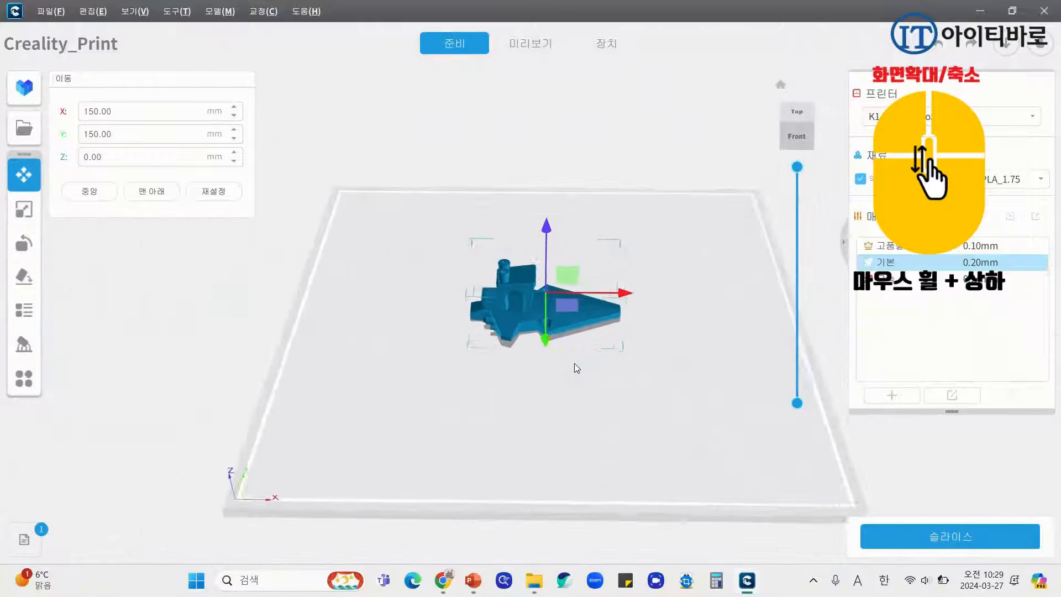
scroll(575, 367, "up", 4)
scroll(575, 368, "down", 3)
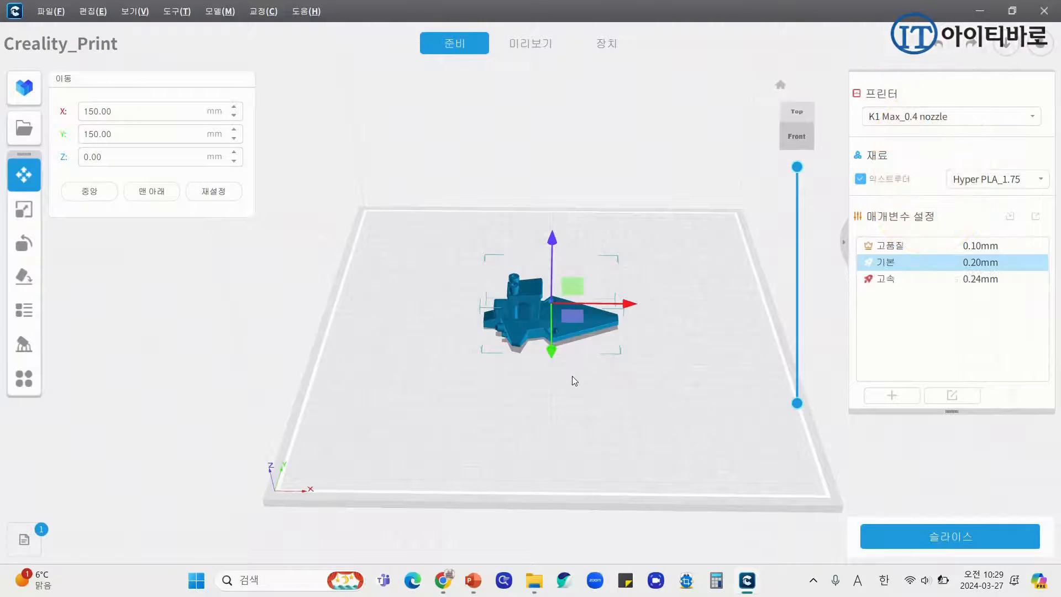
middle_click_drag(621, 383, 543, 389)
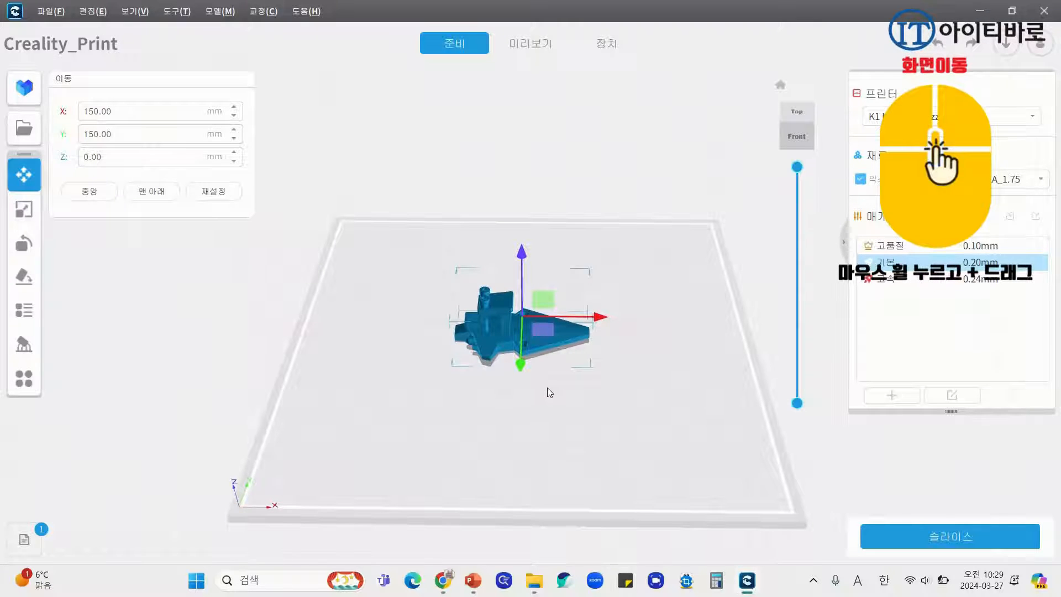
scroll(520, 409, "down", 1)
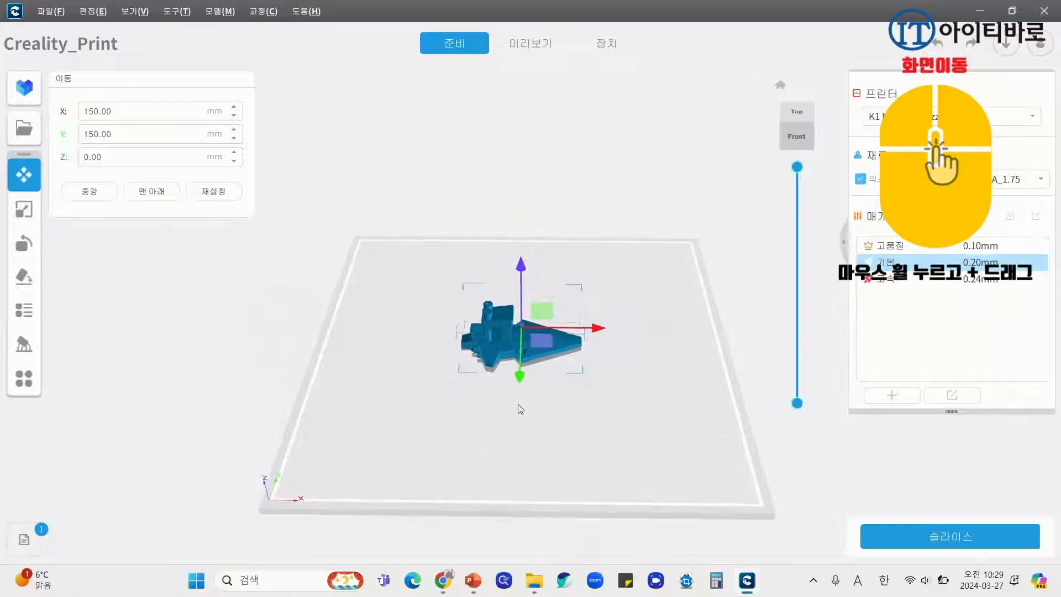
middle_click_drag(520, 409, 511, 412)
middle_click_drag(692, 401, 533, 405)
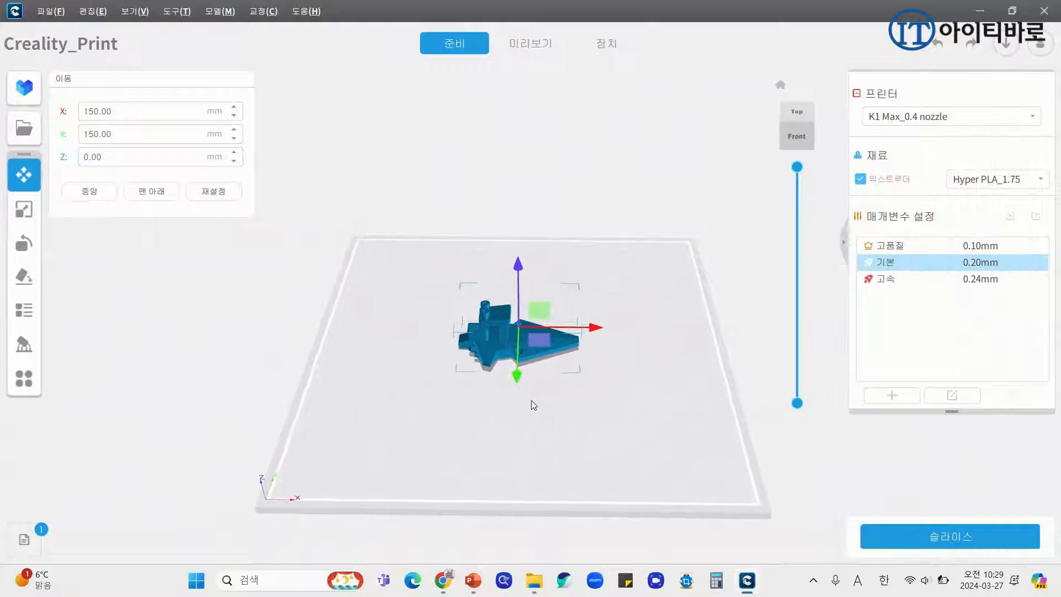
left_click(162, 360)
left_click(509, 347)
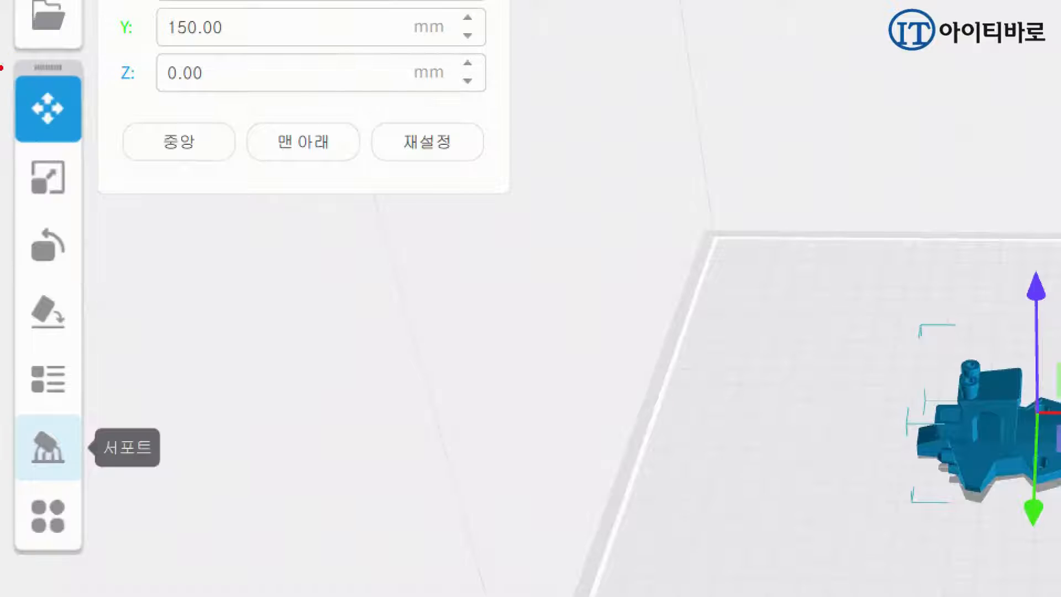
mouse_move(2, 68)
left_mouse_down("ctrl")
mouse_move(79, 348)
mouse_move(117, 569)
left_mouse_up("ctrl")
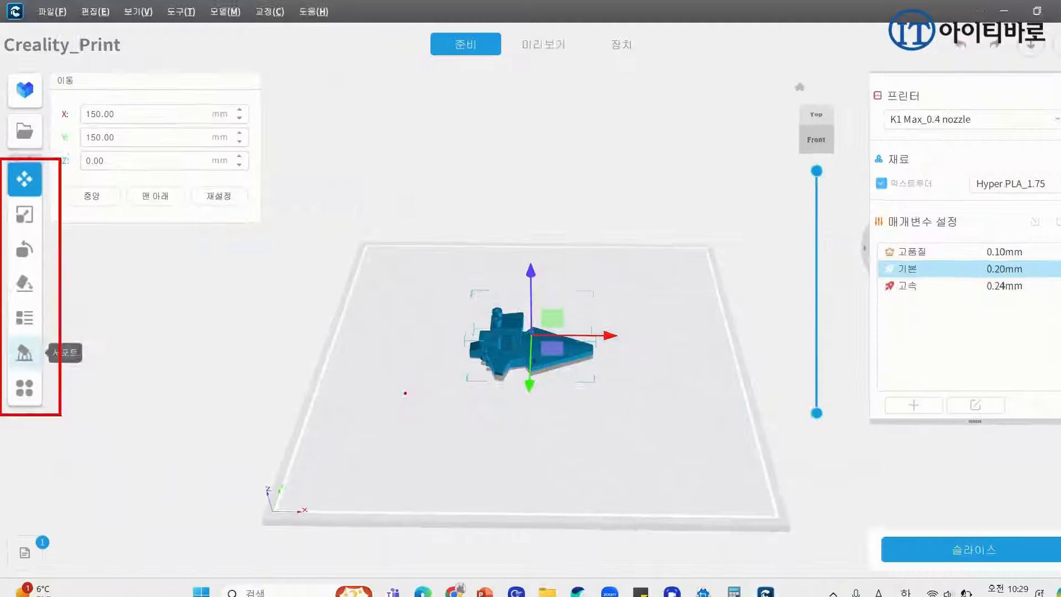
left_click(369, 261)
left_click(968, 442)
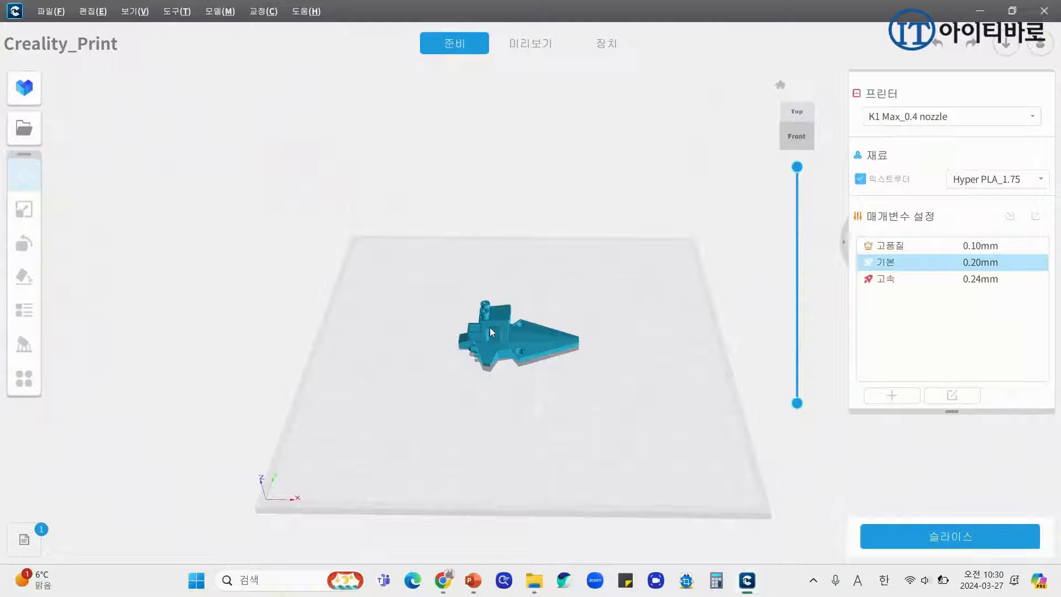
- Move the model freehand along the X and Y axes to about X 163 mm and Y 169 mm
left_click(491, 331)
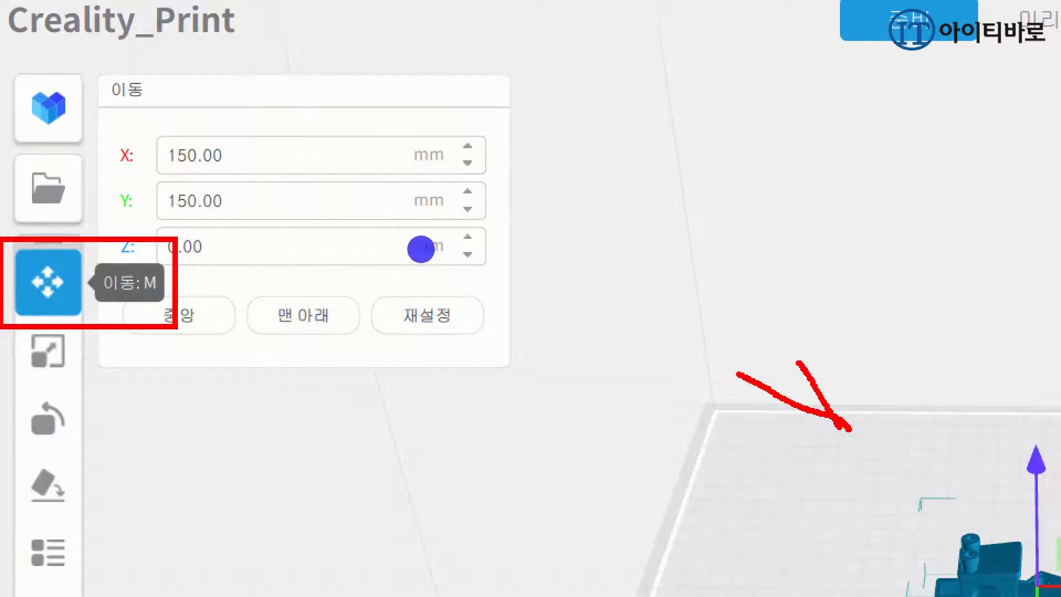
mouse_move(309, 277)
left_mouse_down()
mouse_move(292, 283)
mouse_move(129, 238)
mouse_move(229, 91)
mouse_move(475, 106)
mouse_move(536, 171)
mouse_move(309, 270)
left_mouse_up()
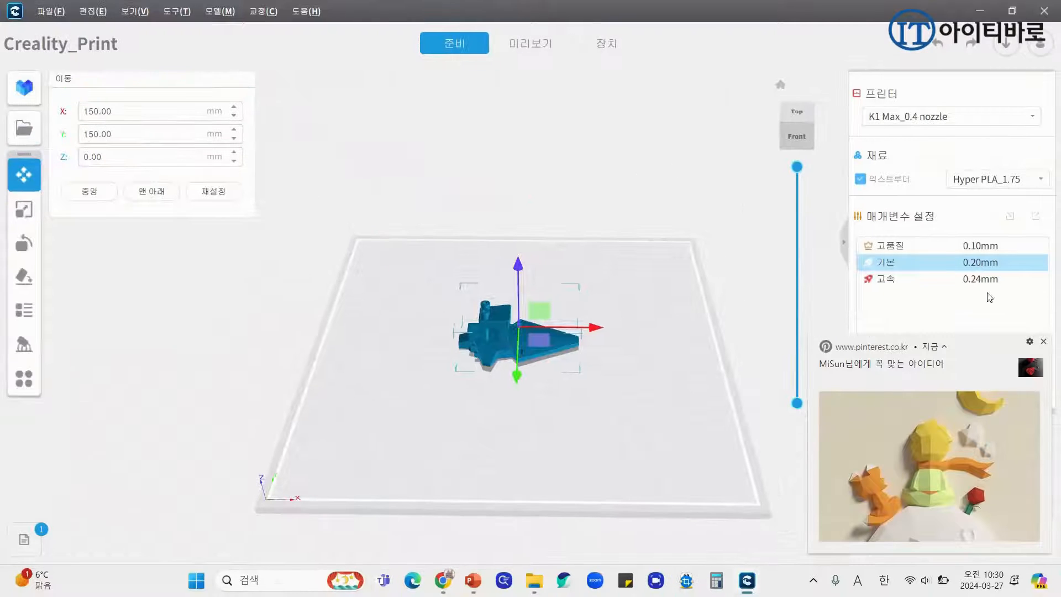
left_click(1043, 341)
left_click_drag(598, 325, 705, 338)
left_click(542, 342)
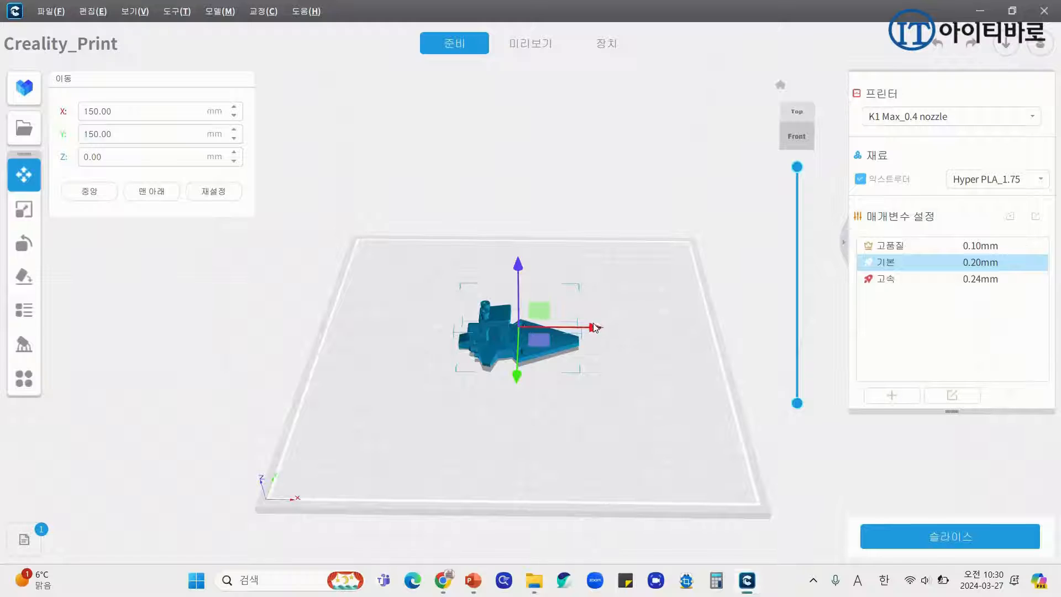
mouse_move(597, 327)
left_mouse_down()
mouse_move(683, 340)
mouse_move(532, 329)
mouse_move(611, 351)
mouse_move(614, 330)
left_mouse_up()
mouse_move(542, 381)
left_mouse_down()
mouse_move(545, 457)
mouse_move(542, 362)
left_mouse_up()
left_click(528, 257)
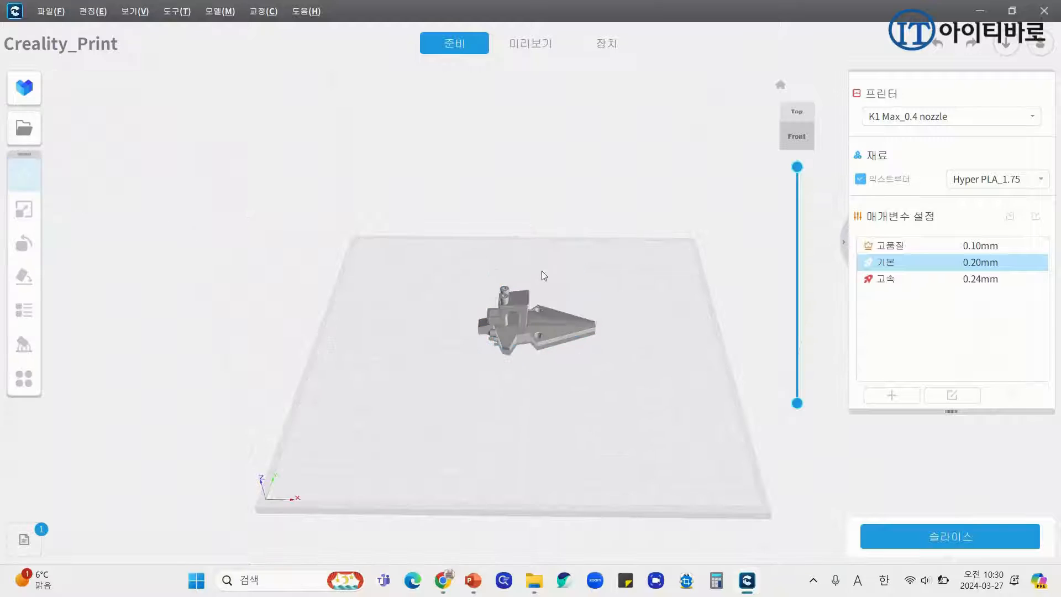
left_click(569, 335)
- Raise the model along the Z axis to about 4.3 mm above the build plate
right_click_drag(609, 432, 597, 375)
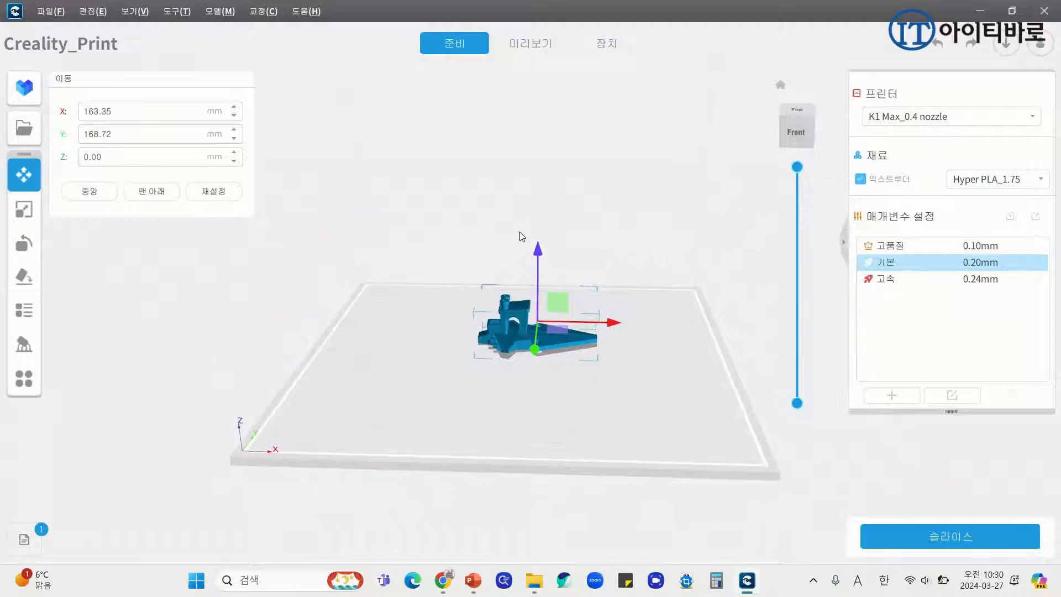
mouse_move(534, 254)
left_mouse_down()
mouse_move(537, 190)
mouse_move(544, 248)
left_mouse_up()
left_click(532, 247)
left_click(524, 324)
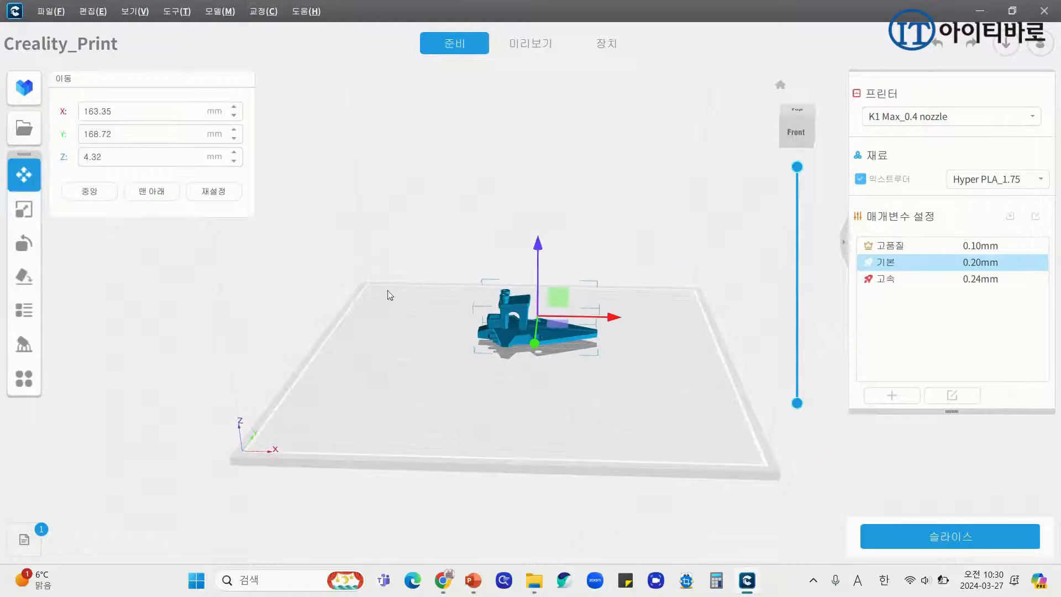
- Centre the model on the build plate and drop it to the plate's surface
left_click(94, 193)
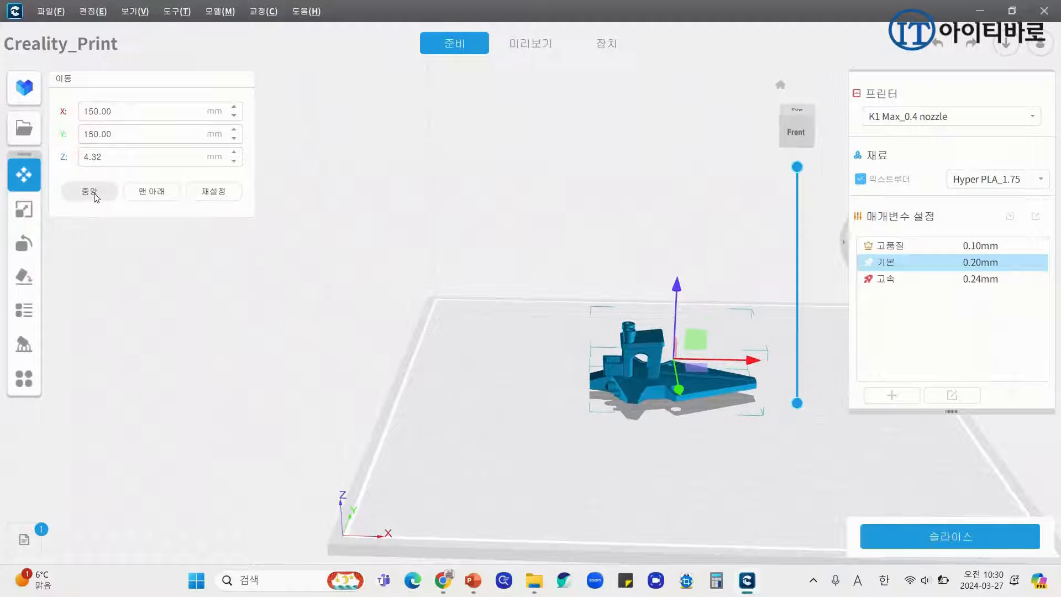
left_click(158, 198)
left_click(498, 426)
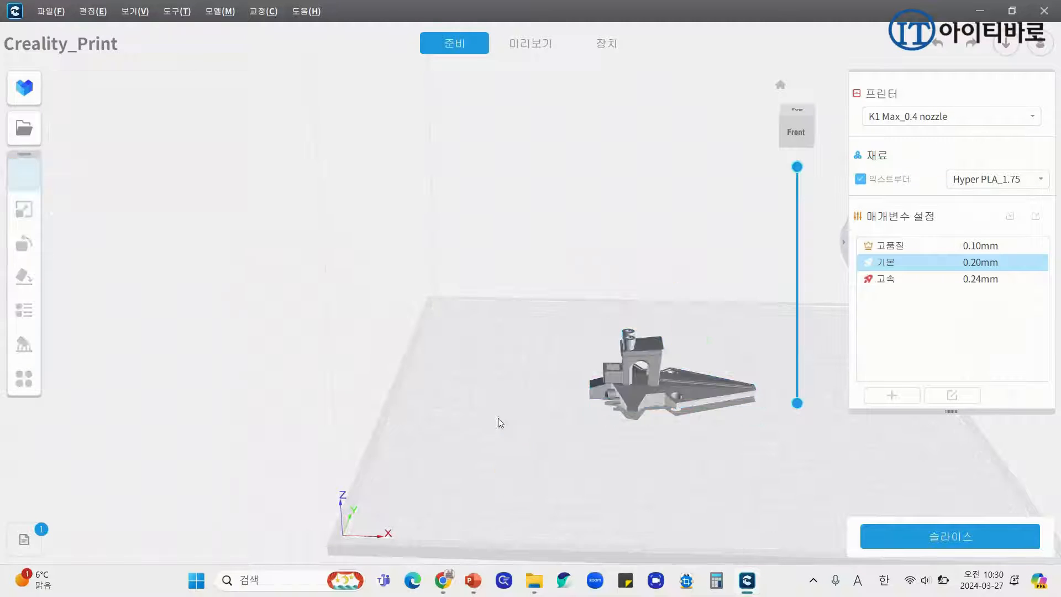
left_click(683, 391)
left_click(145, 198)
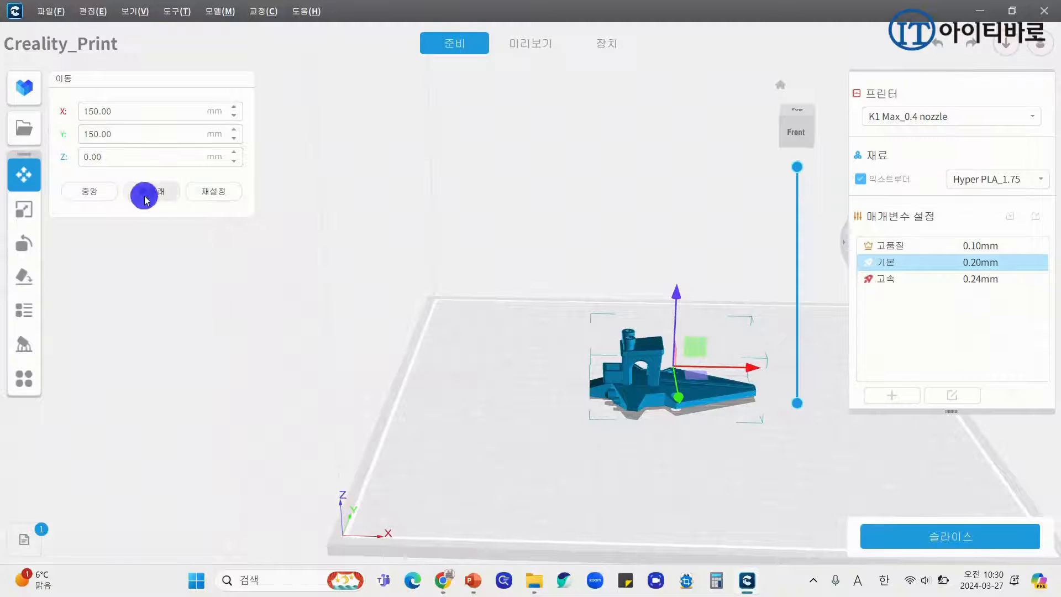
- Examine from a low angle how the model's base sits on the build plate
right_click_drag(577, 434, 561, 387)
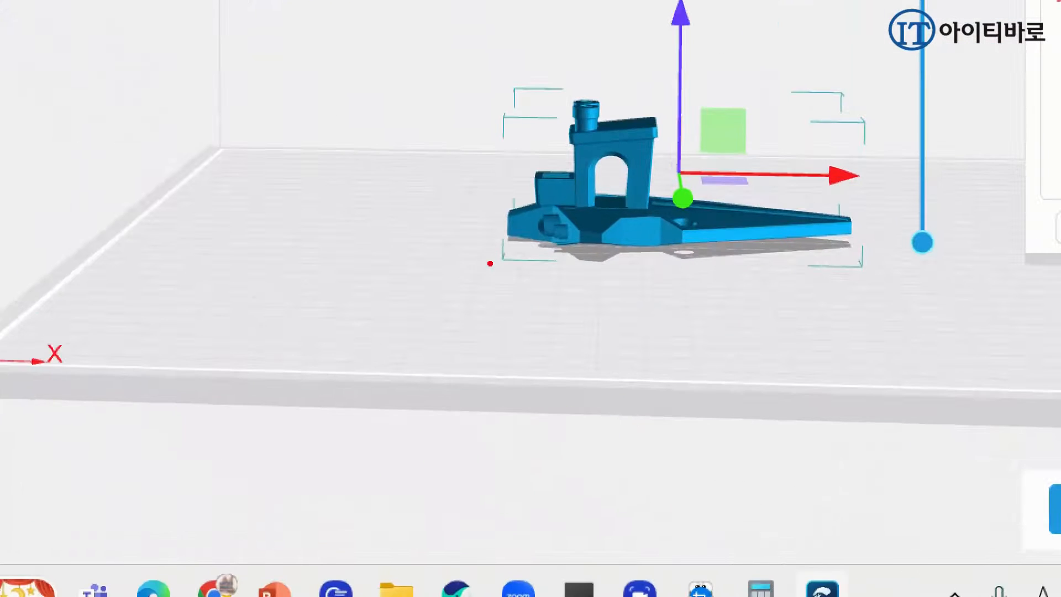
left_click_drag(584, 415, 501, 454)
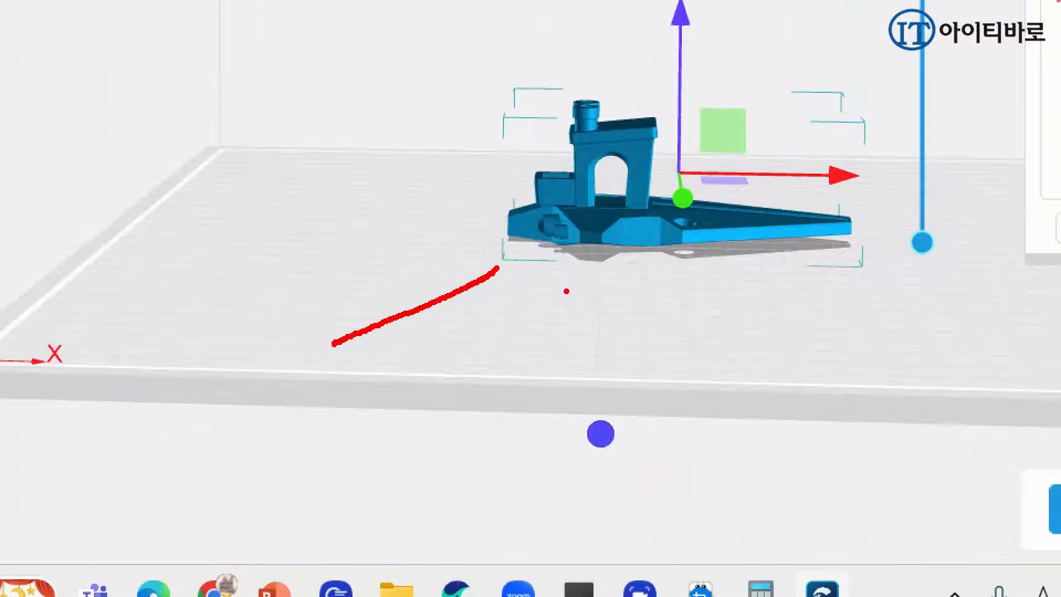
left_click_drag(618, 427, 549, 471)
left_click_drag(683, 430, 633, 464)
left_click_drag(671, 332, 611, 371)
key("Escape")
left_click(487, 325)
right_click_drag(511, 369, 504, 466)
left_click(679, 392)
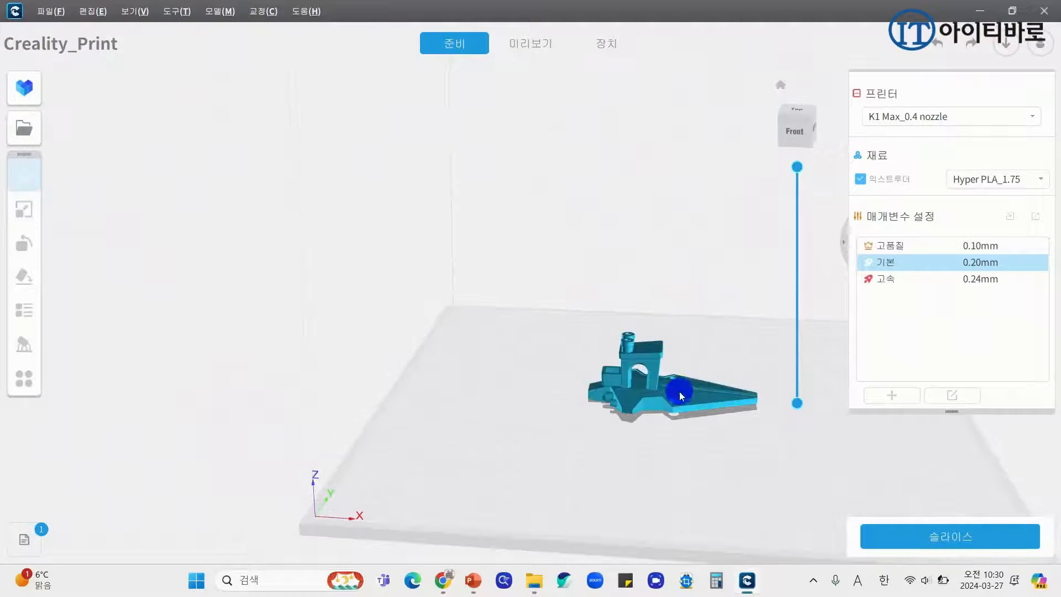
- Scale the model uniformly to 50% with the aspect ratio locked and inspect the smaller model
left_click(25, 211)
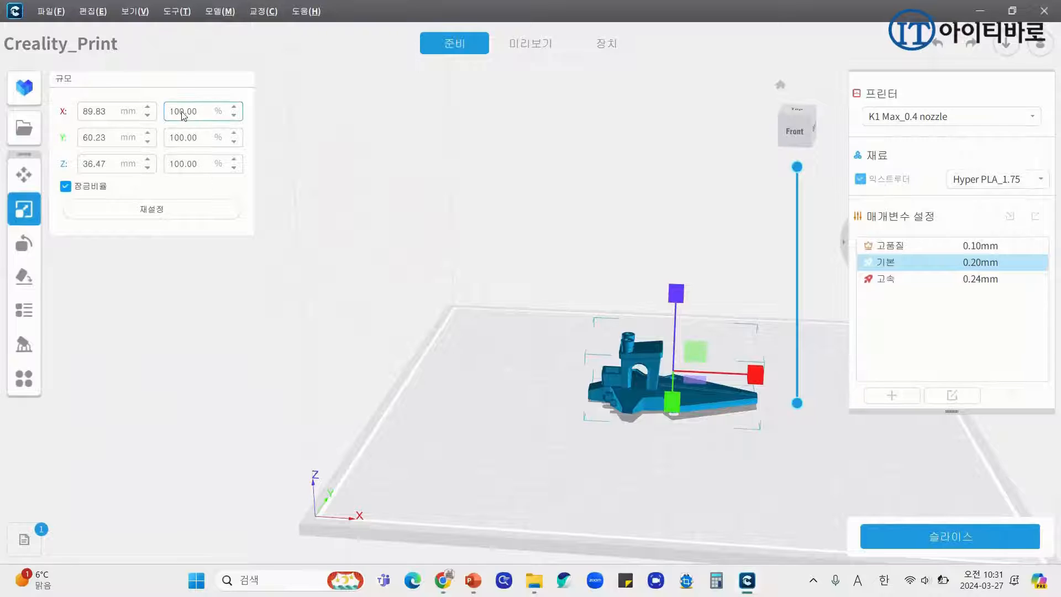
double_click(367, 180)
type("50")
key("Return")
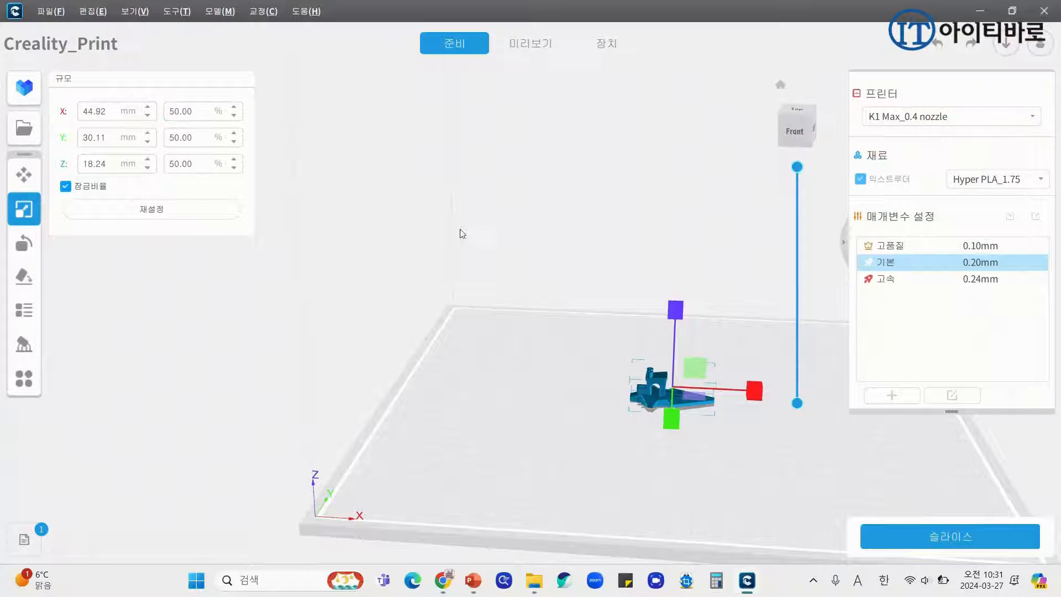
scroll(764, 452, "up", 5)
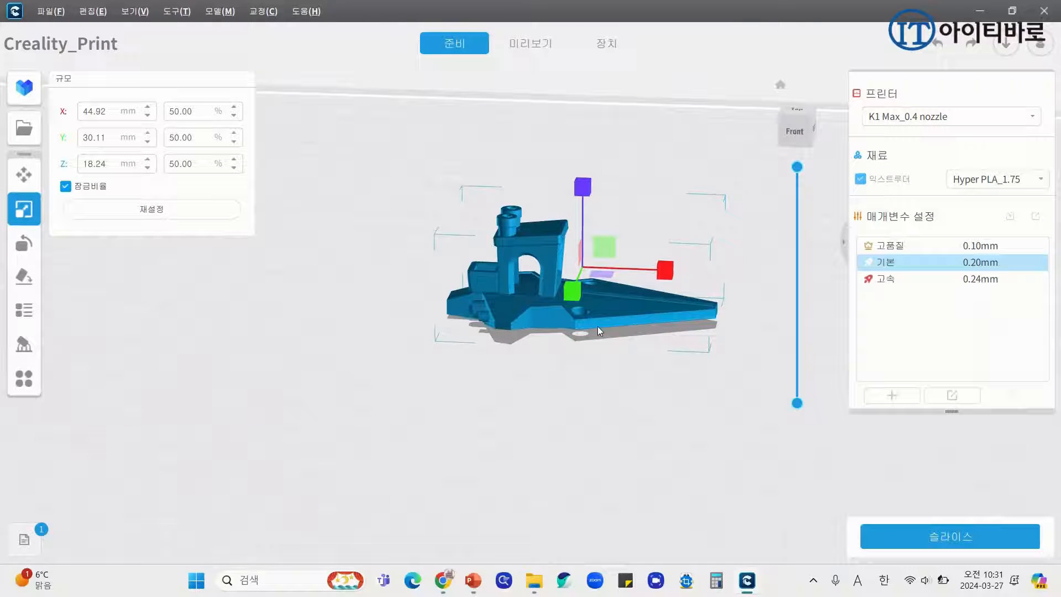
- Set the model's uniform scale to 100%
left_click(194, 110)
left_click(194, 108)
double_click(207, 110)
key("BackSpace")
type("100")
key("Return")
scroll(266, 307, "down", 5)
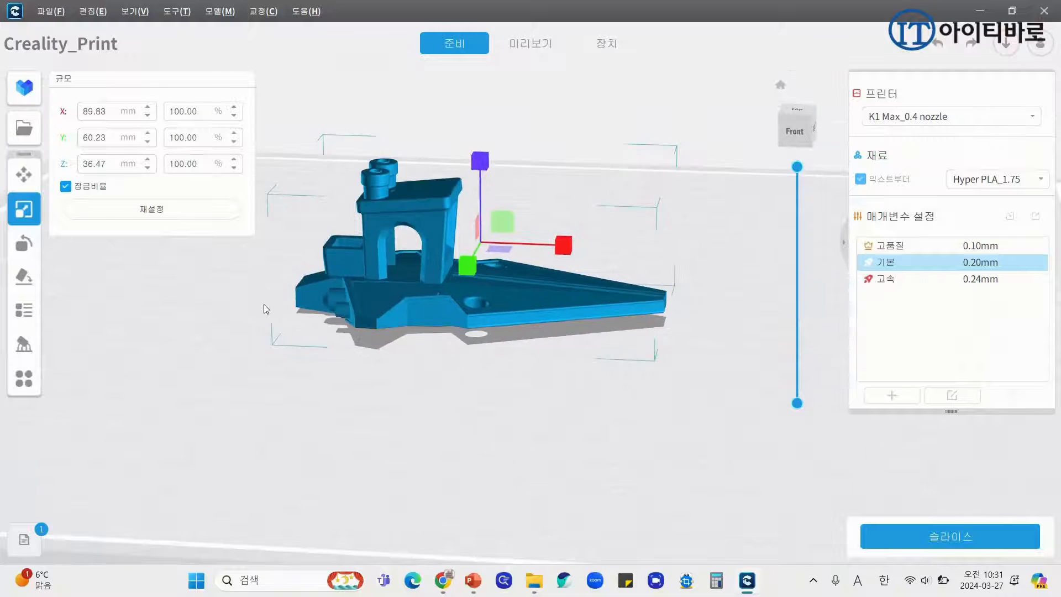
left_click_drag(289, 379, 330, 423)
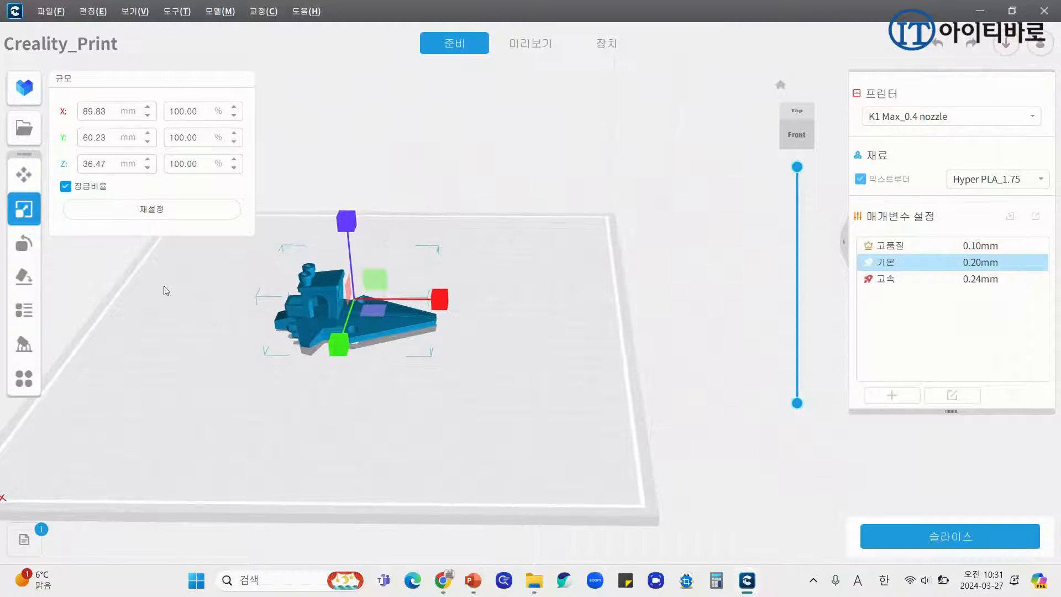
- Rotate the model about the X axis to -90° in 45° increments
left_click(24, 245)
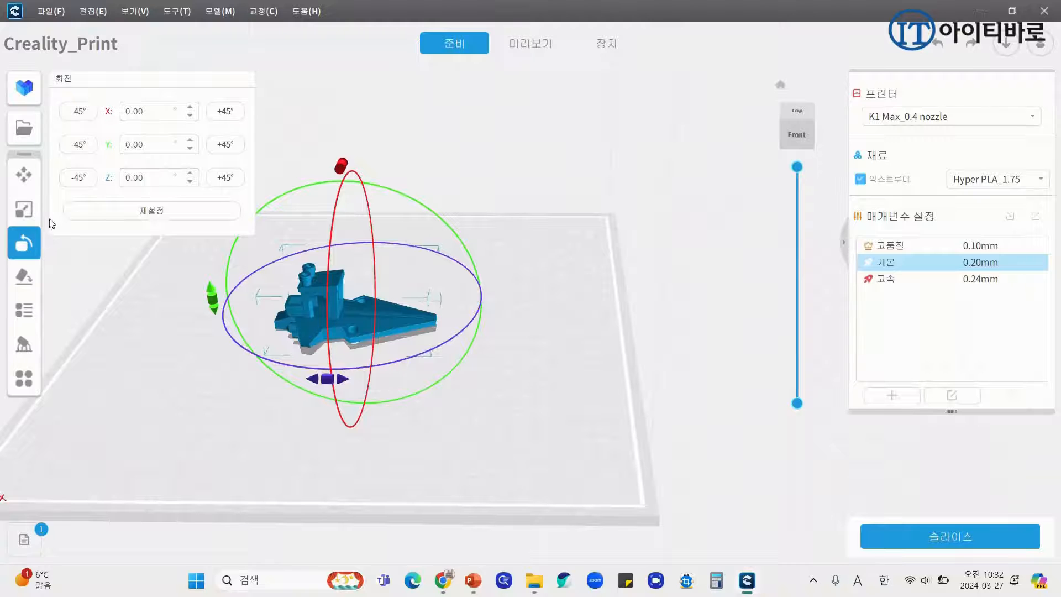
right_click_drag(487, 426, 483, 414)
middle_click_drag(483, 414, 672, 416)
right_click_drag(672, 408, 653, 409)
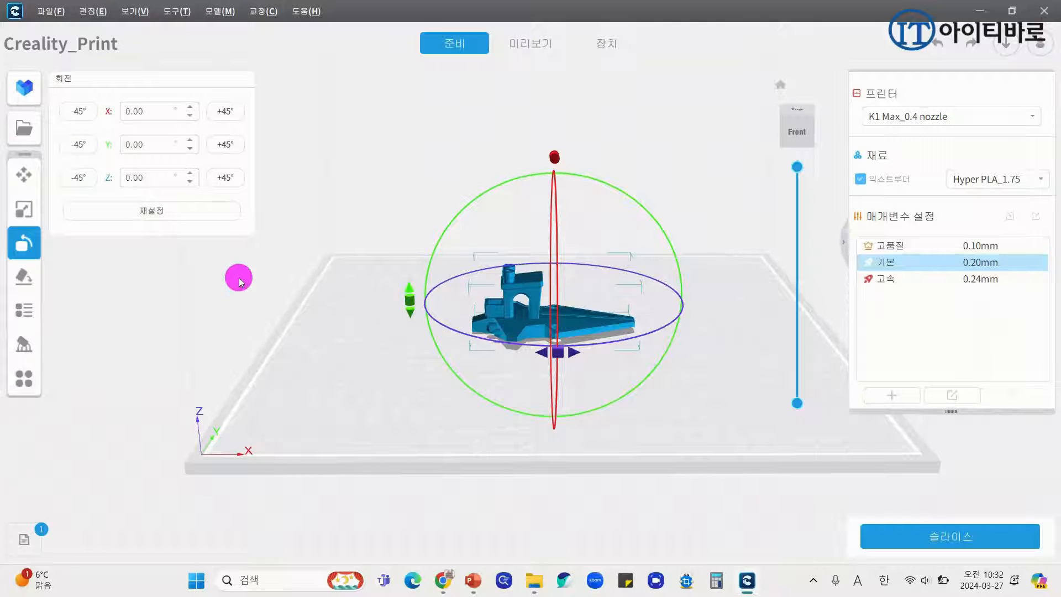
left_click(82, 116)
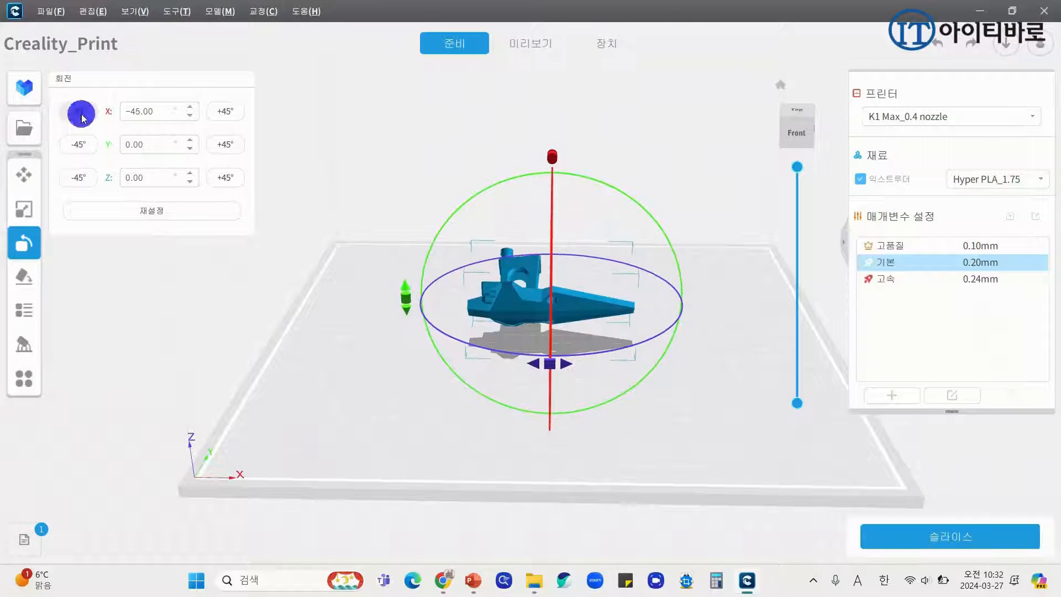
left_click(79, 113)
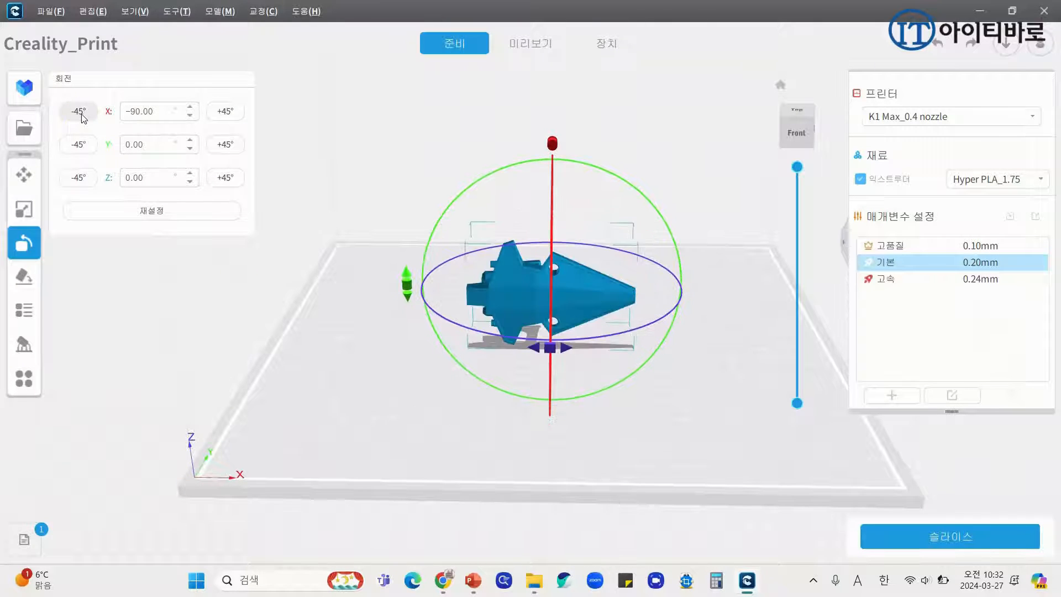
- Rotate the model to -90° about both the Y and Z axes in 45° increments
left_click(78, 147)
left_click(79, 148)
right_click_drag(342, 371, 215, 388)
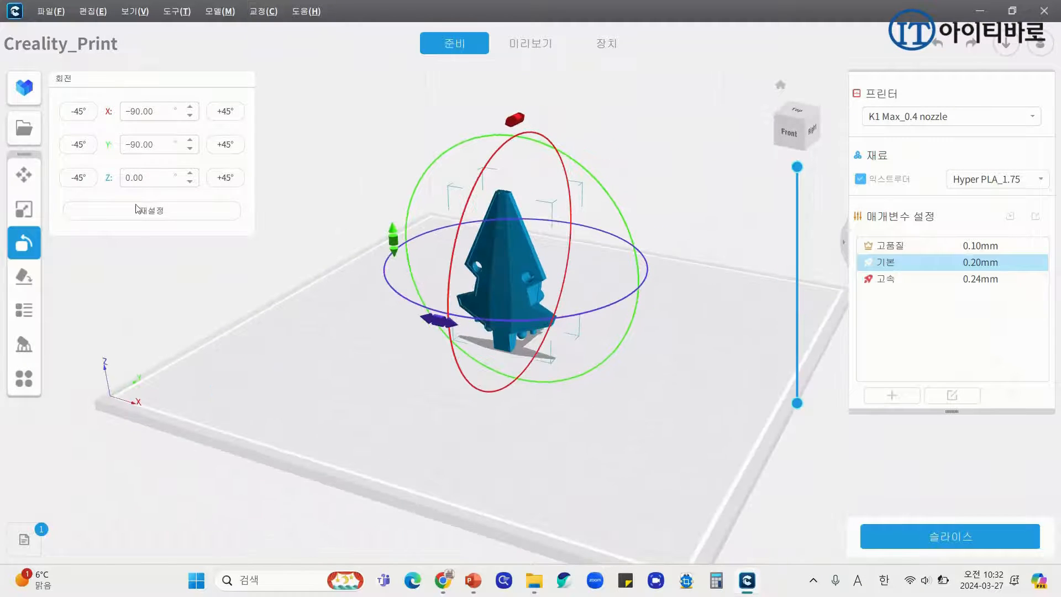
left_click(90, 178)
left_click(90, 178)
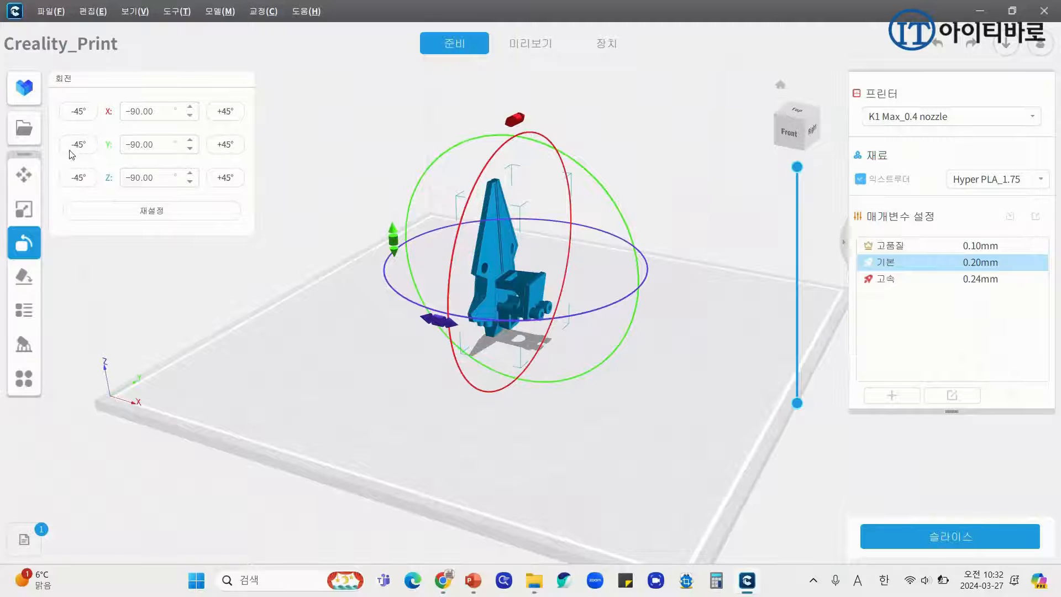
- Bring the Y, Z and X rotation values to 0° in 45° increments
left_click(225, 146)
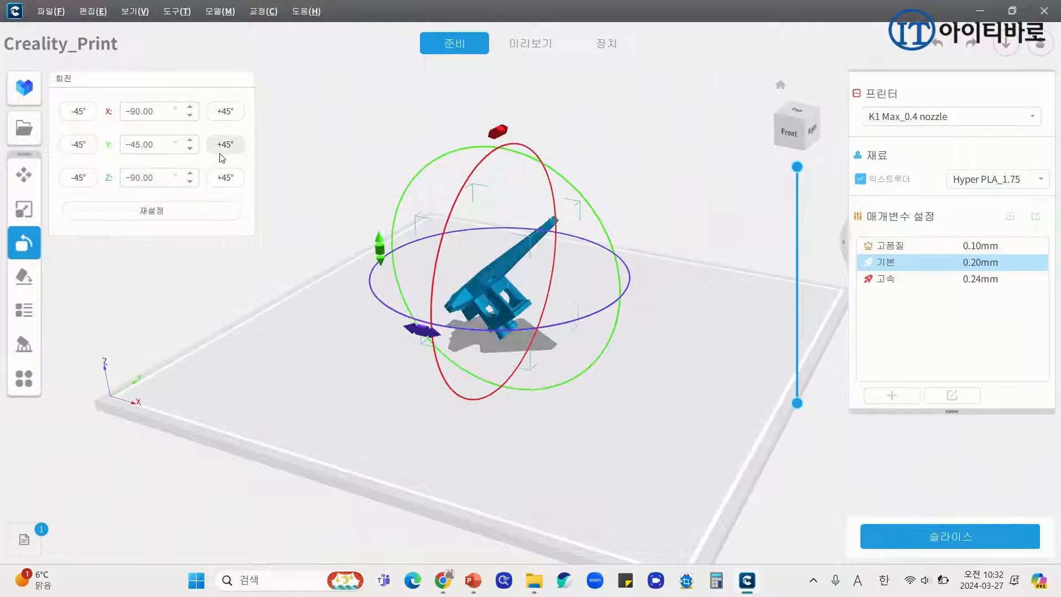
left_click(222, 146)
left_click(225, 178)
left_click(224, 178)
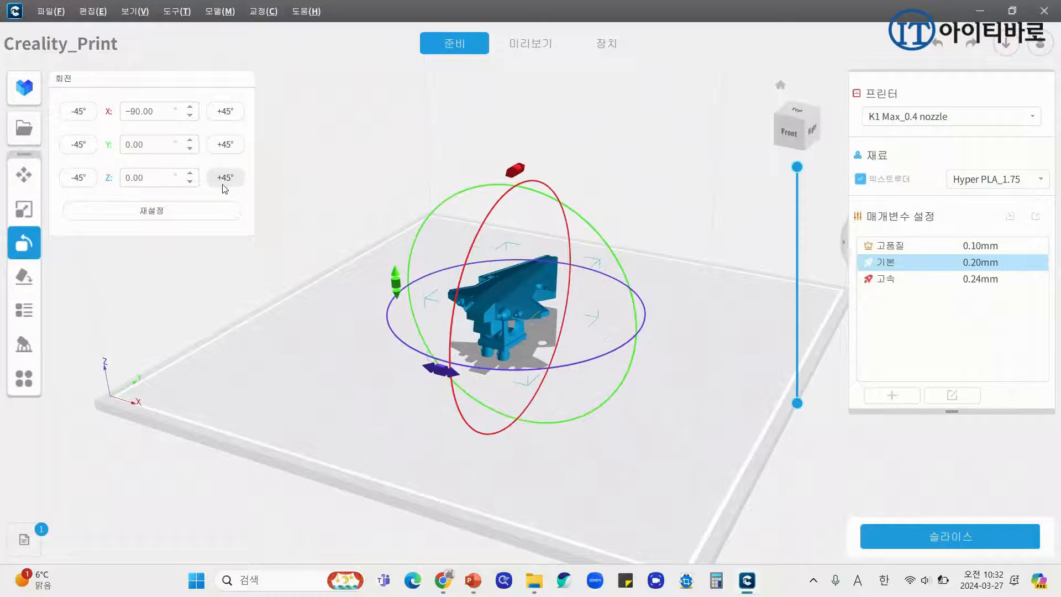
left_click(227, 122)
left_click(219, 115)
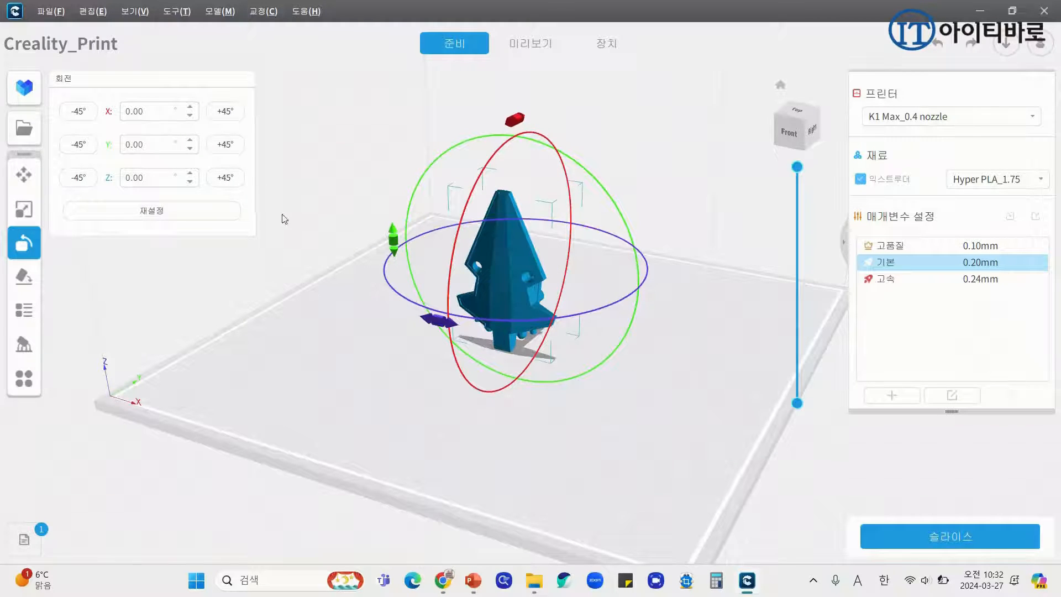
- Rotate the model about the X axis to -270° in 45° increments
left_click(80, 112)
left_click(81, 112)
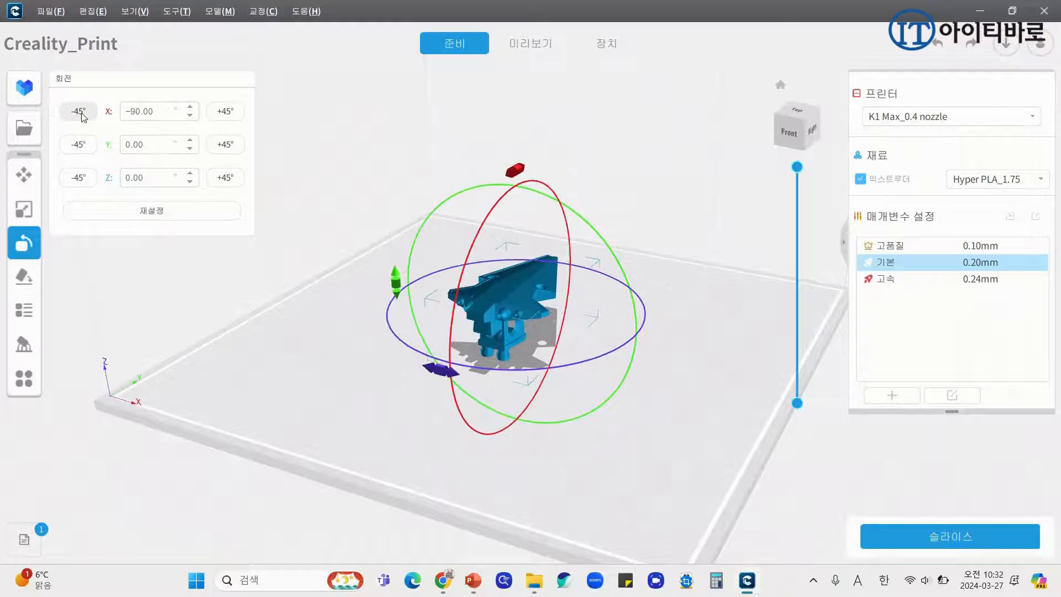
left_click(81, 112)
left_click(81, 113)
left_click(80, 112)
left_click(80, 112)
right_click_drag(301, 404, 388, 398)
left_click(550, 347)
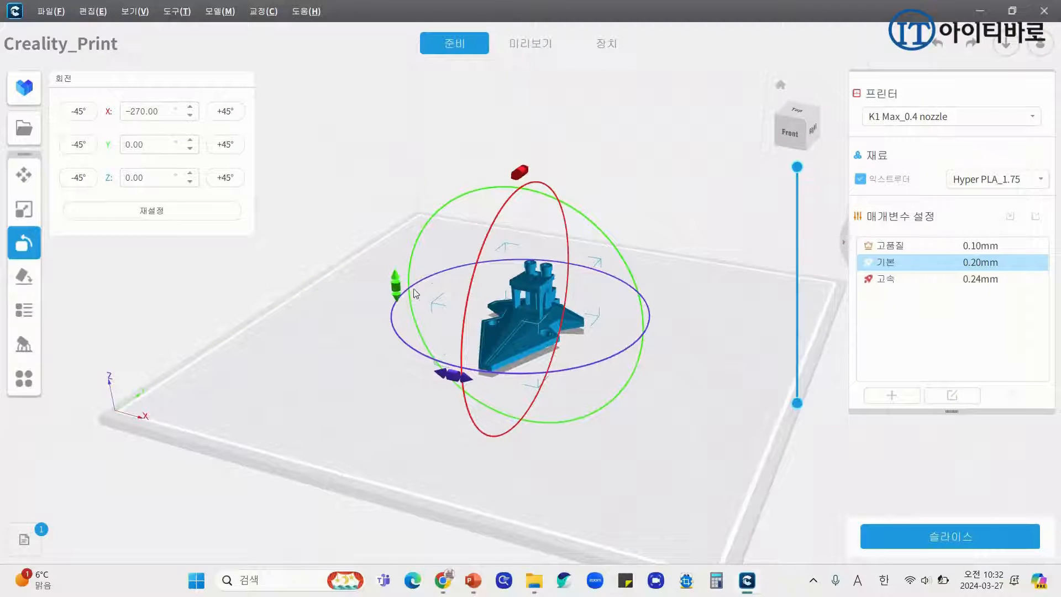
- Rotate the model freehand about the Y axis and set its Y rotation to exactly 90°
scroll(385, 296, "up", 3)
middle_click_drag(467, 343, 367, 327)
scroll(364, 285, "up", 3)
scroll(360, 280, "down", 2)
middle_click_drag(334, 311, 313, 305)
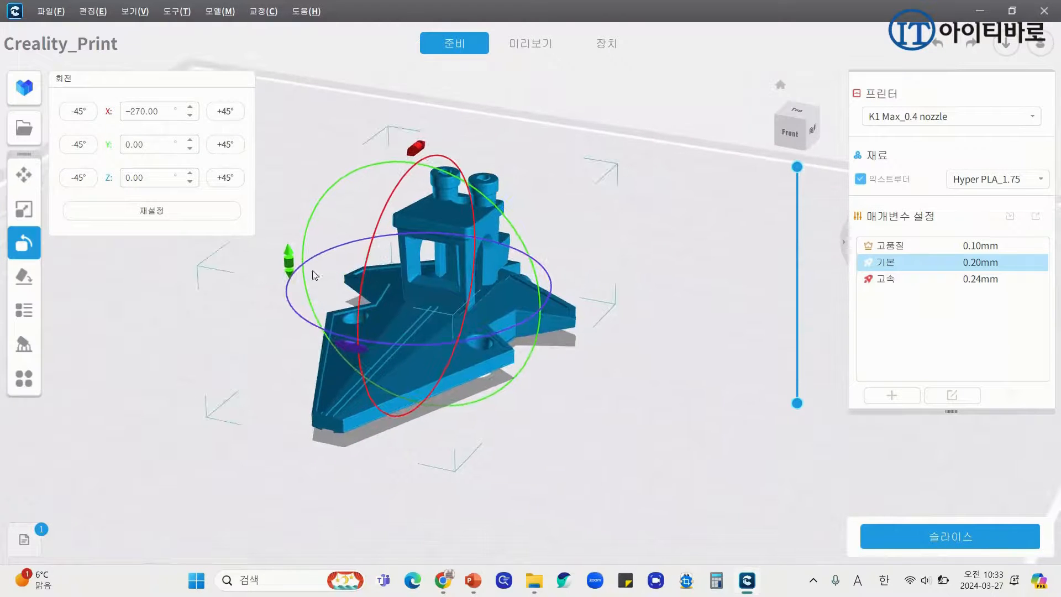
left_click_drag(287, 251, 424, 204)
double_click(148, 145)
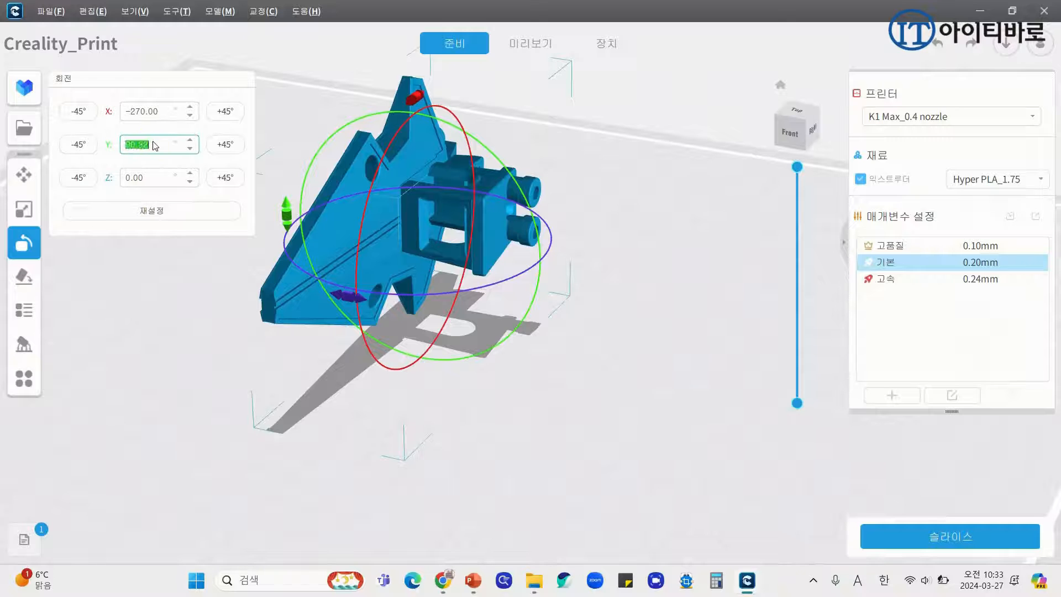
type("90.00")
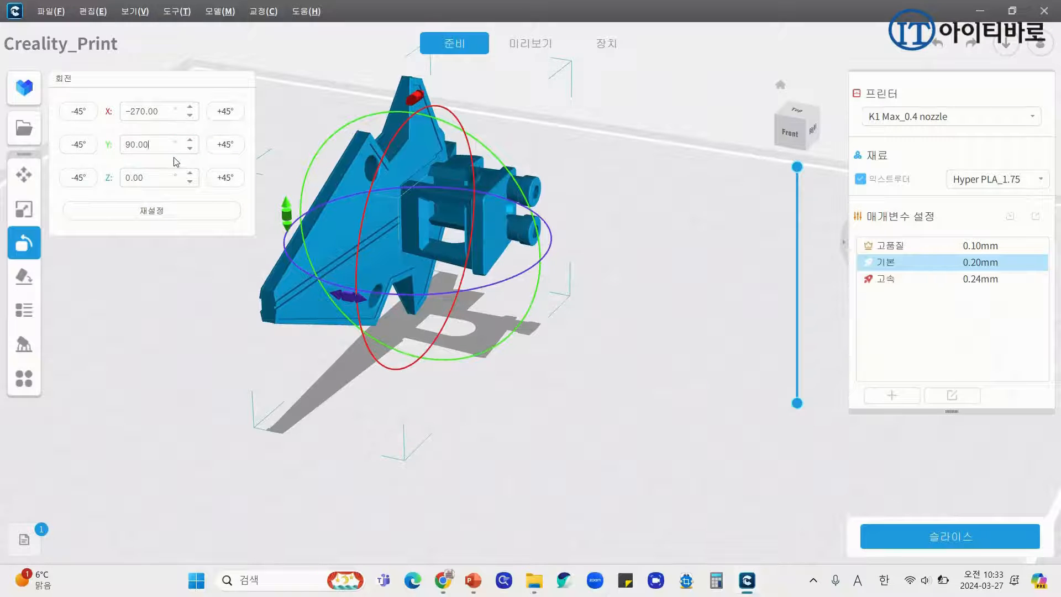
- Rotate the model freehand about the Z axis to about -32.6°
left_click(356, 356)
left_click(364, 283)
left_click_drag(357, 296, 274, 270)
left_click(155, 181)
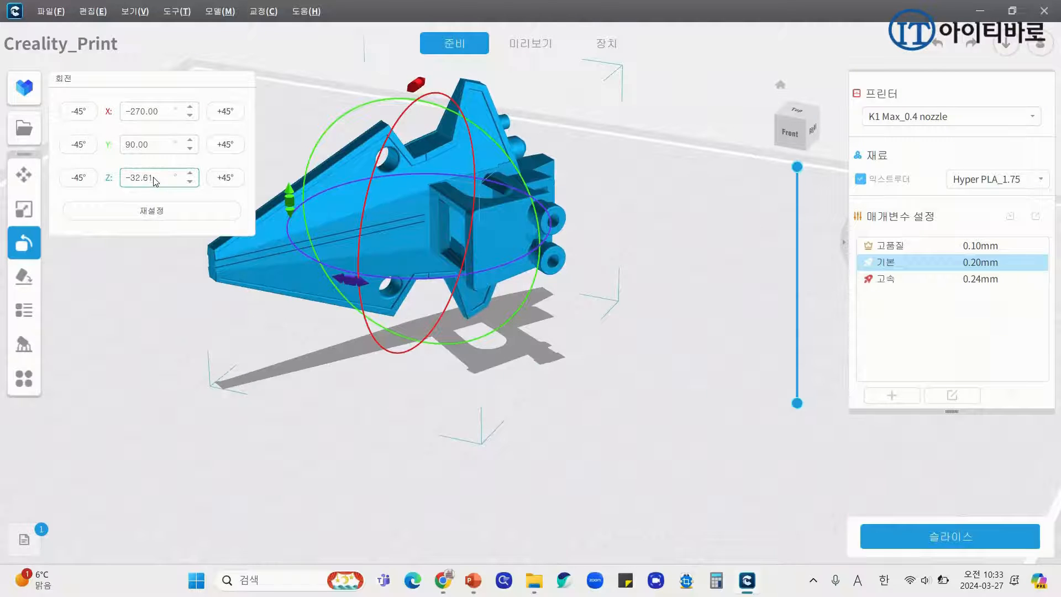
- Reset all of the model's rotations
left_click(165, 211)
left_click(224, 482)
left_click(351, 335)
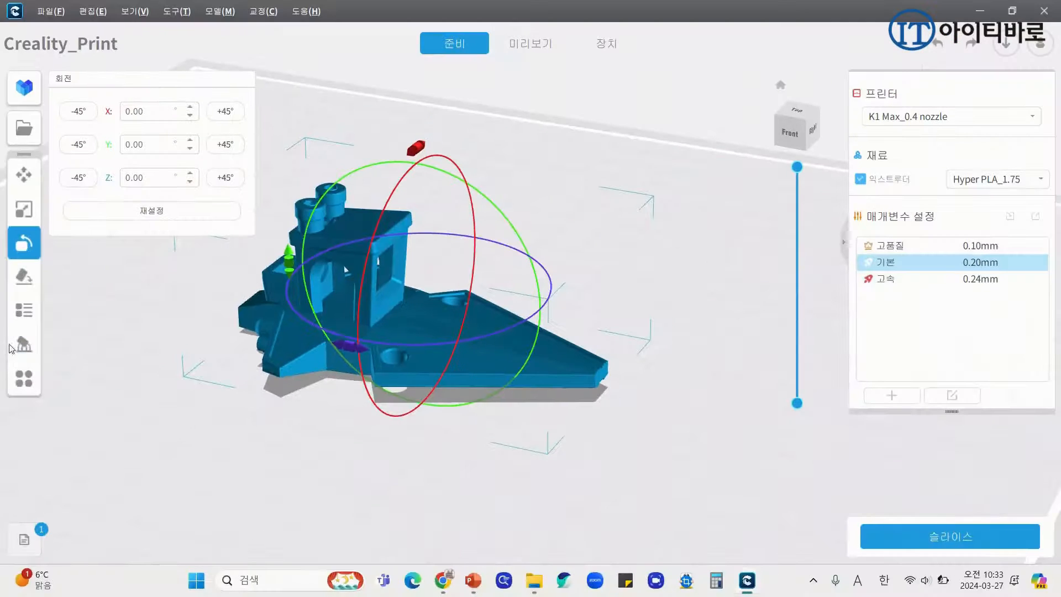
- Open the support settings and view the model's arch and overhangs from a low front angle
left_click(9, 347)
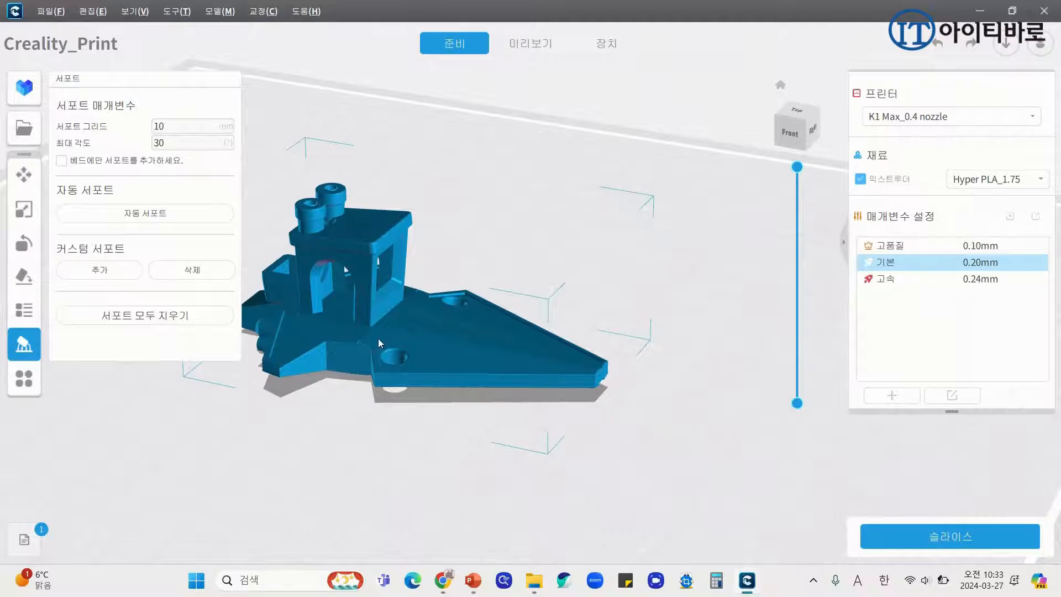
right_click_drag(440, 429, 565, 419)
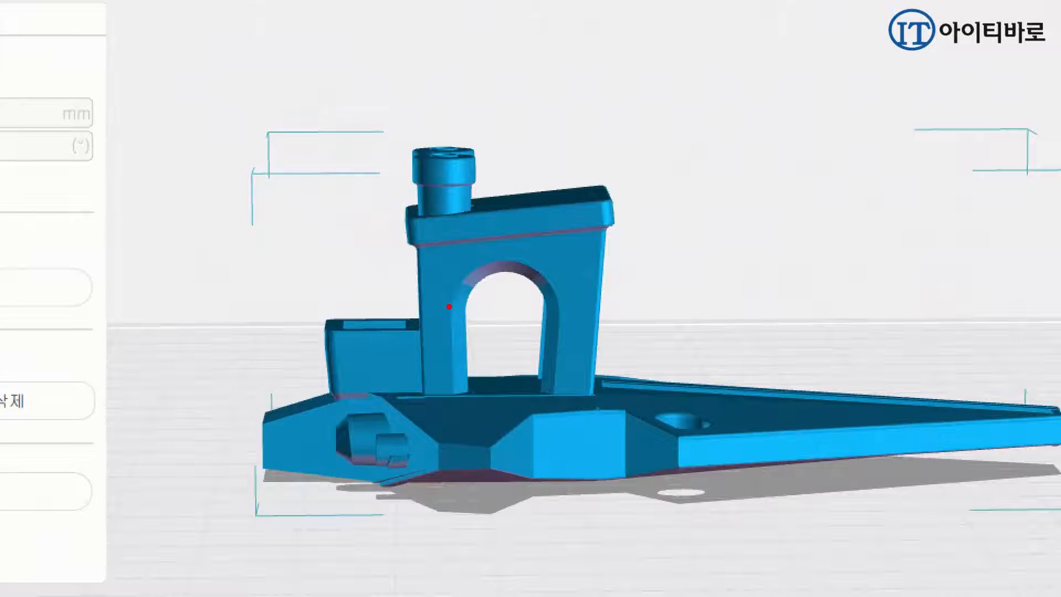
mouse_move(462, 332)
left_mouse_down()
mouse_move(492, 277)
mouse_move(543, 283)
mouse_move(557, 320)
left_mouse_up()
mouse_move(285, 271)
left_mouse_down()
mouse_move(331, 260)
mouse_move(759, 278)
left_mouse_up()
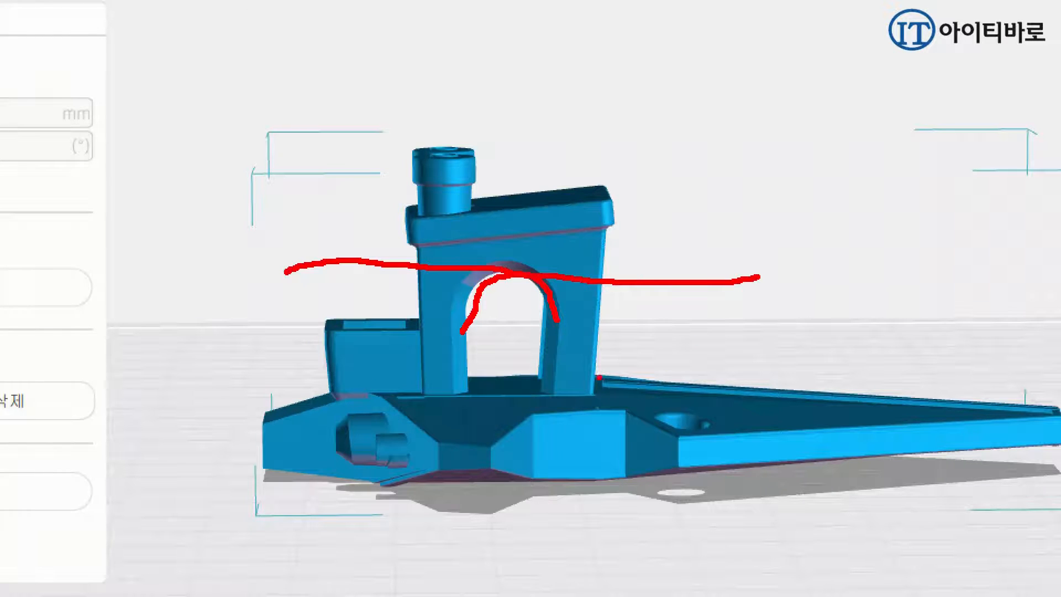
mouse_move(530, 274)
left_mouse_down()
mouse_move(453, 287)
mouse_move(555, 270)
mouse_move(464, 275)
mouse_move(512, 256)
mouse_move(447, 254)
mouse_move(516, 257)
left_mouse_up()
key("Escape")
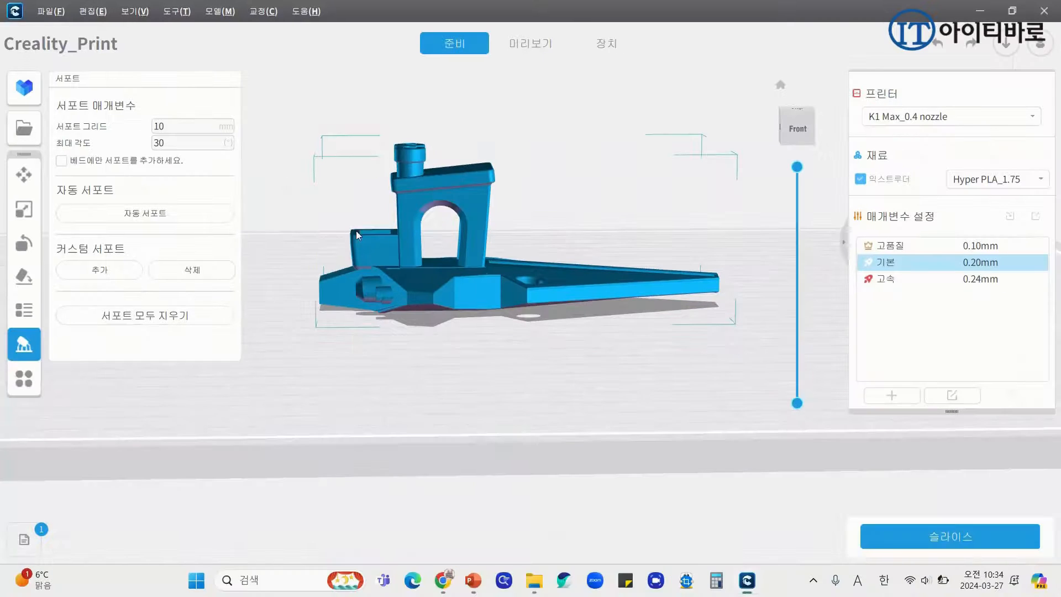
key("ctrl+1")
left_click(429, 232)
mouse_move(496, 264)
left_mouse_down()
mouse_move(625, 253)
mouse_move(496, 251)
mouse_move(623, 242)
mouse_move(535, 244)
mouse_move(602, 234)
mouse_move(587, 214)
left_mouse_up()
mouse_move(540, 269)
left_mouse_down()
mouse_move(545, 329)
mouse_move(581, 338)
left_mouse_up()
left_click_drag(599, 279, 593, 333)
key("Escape")
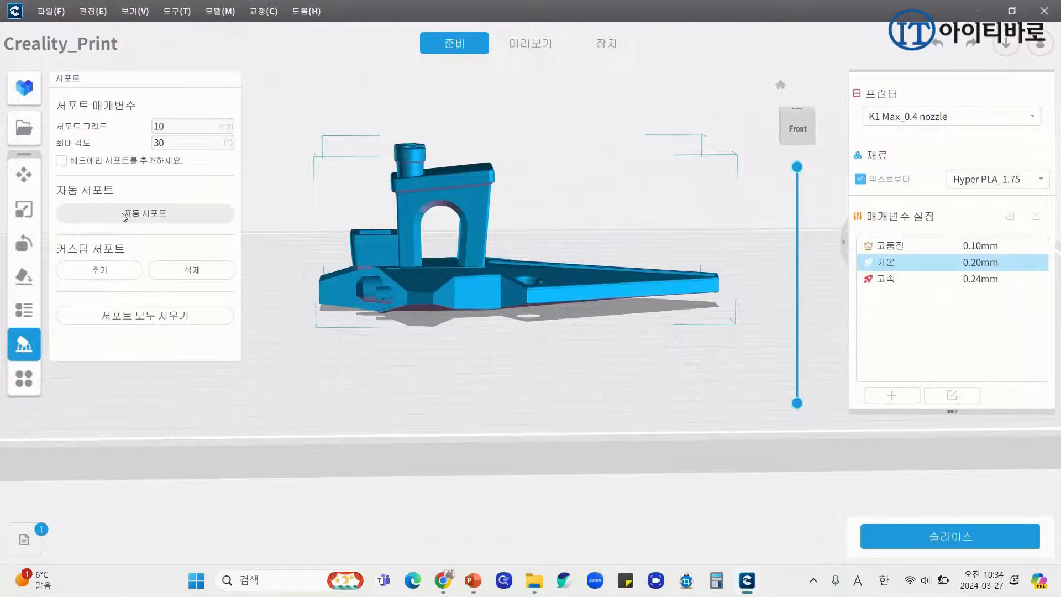
- Generate automatic supports for the model and inspect them from above
left_click(124, 213)
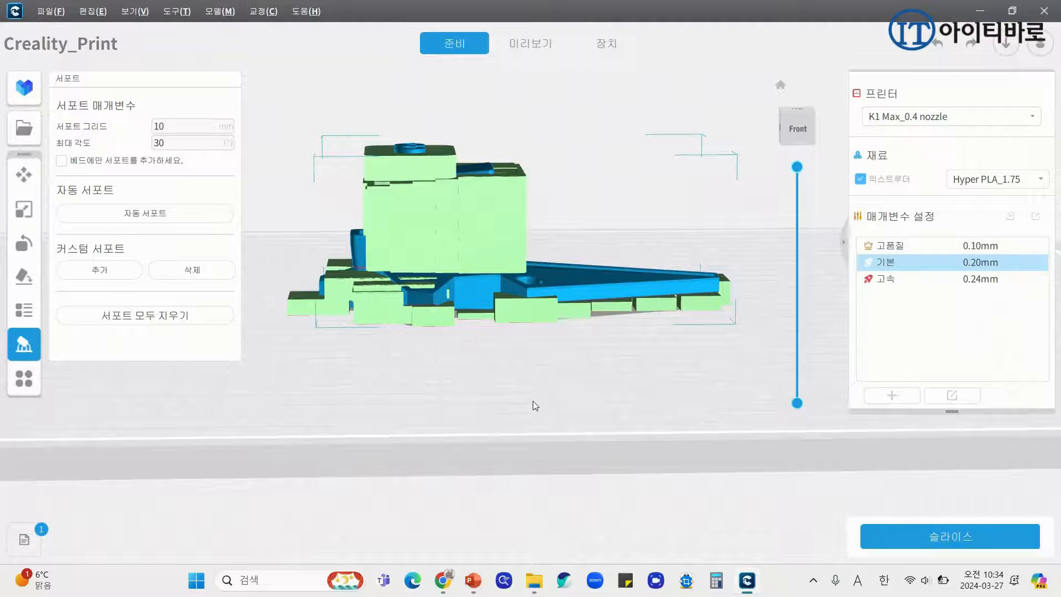
left_click_drag(564, 387, 550, 448)
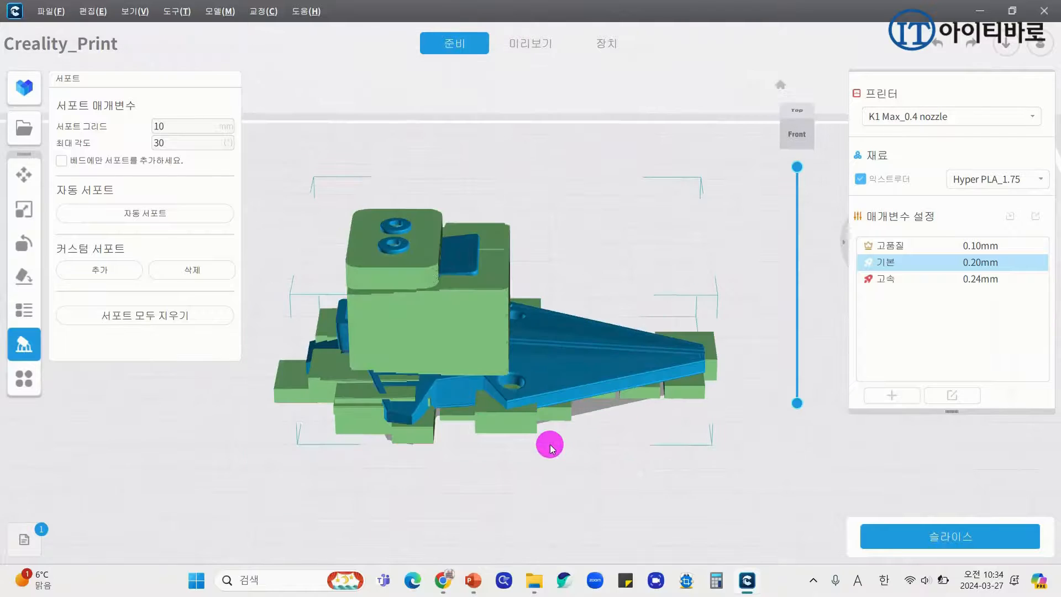
key("ctrl+1")
left_click(602, 366)
left_click_drag(643, 88, 483, 234)
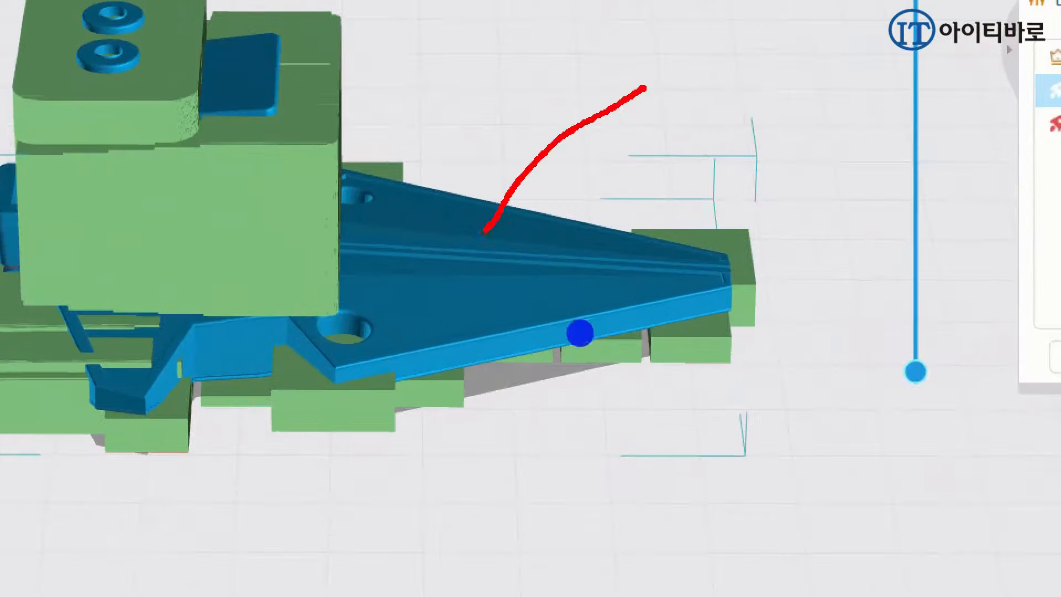
left_click_drag(491, 186, 550, 259)
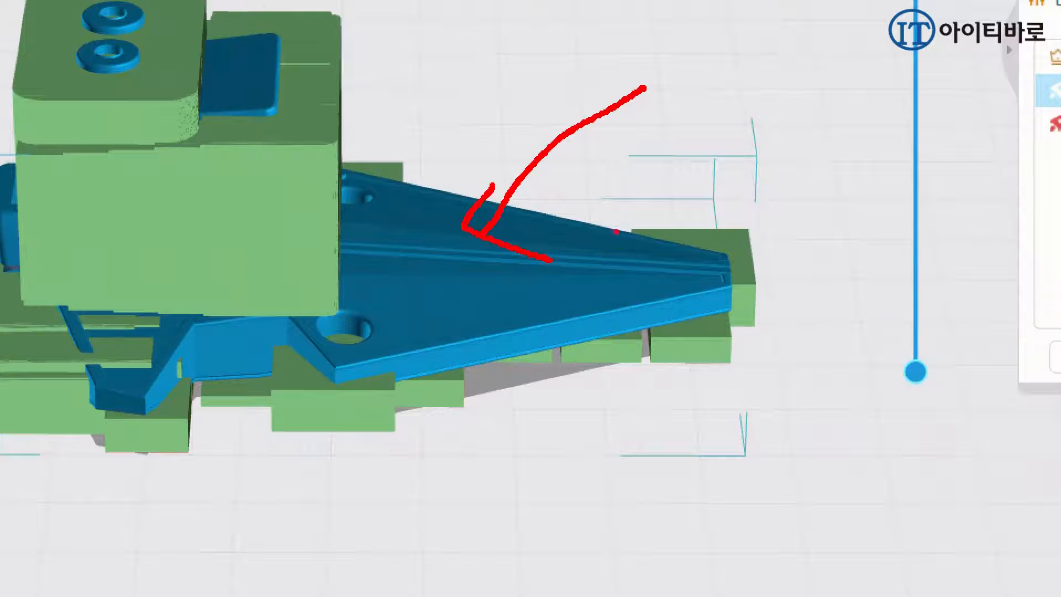
key("Escape")
key("ctrl+1")
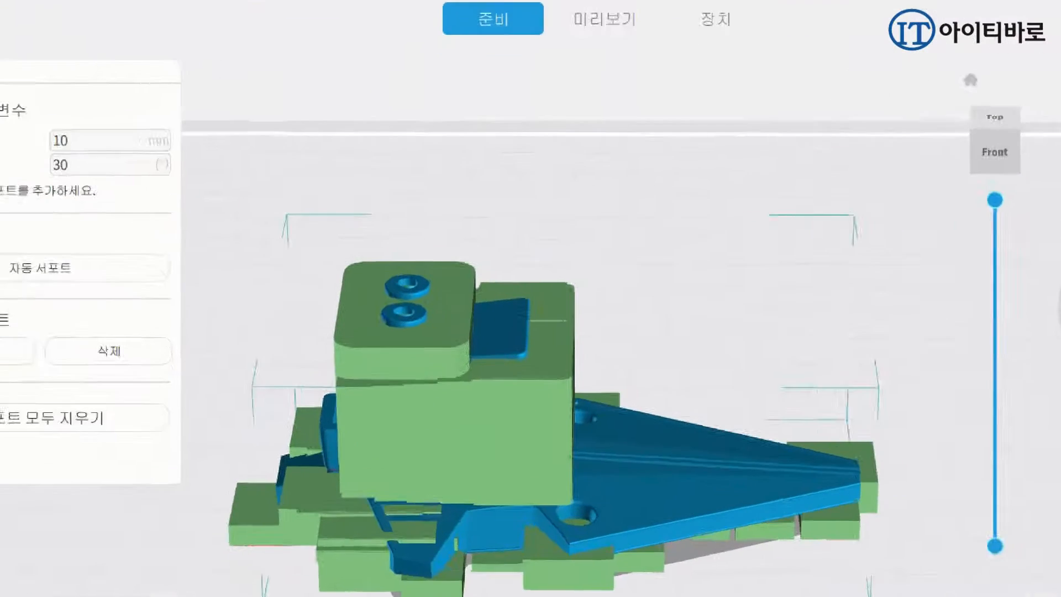
left_click(579, 291)
mouse_move(780, 264)
left_mouse_down()
mouse_move(684, 299)
mouse_move(558, 387)
left_mouse_up()
mouse_move(584, 324)
left_mouse_down()
mouse_move(563, 400)
mouse_move(596, 412)
left_mouse_up()
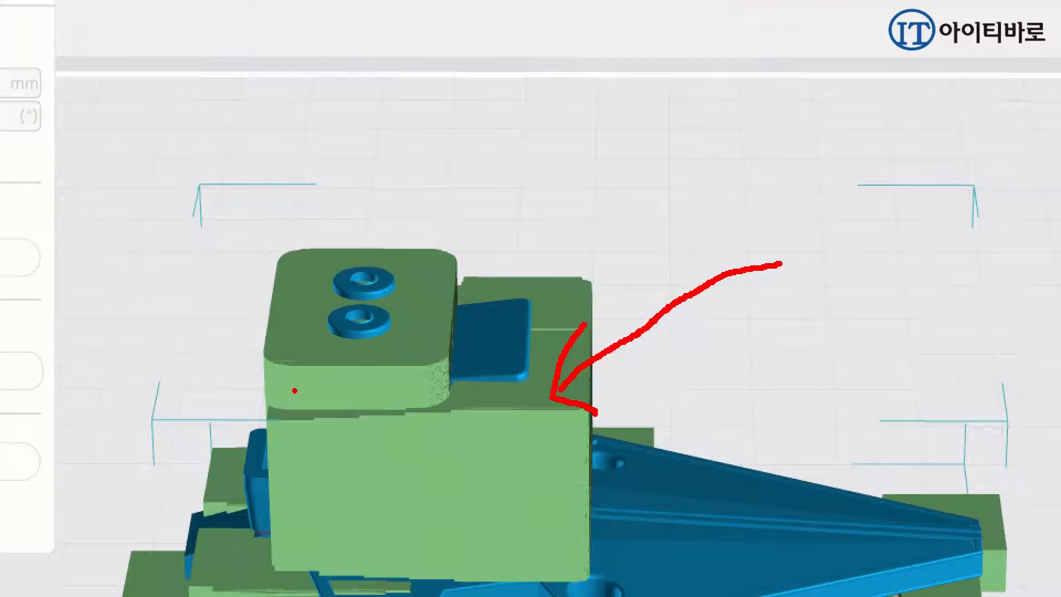
key("Escape")
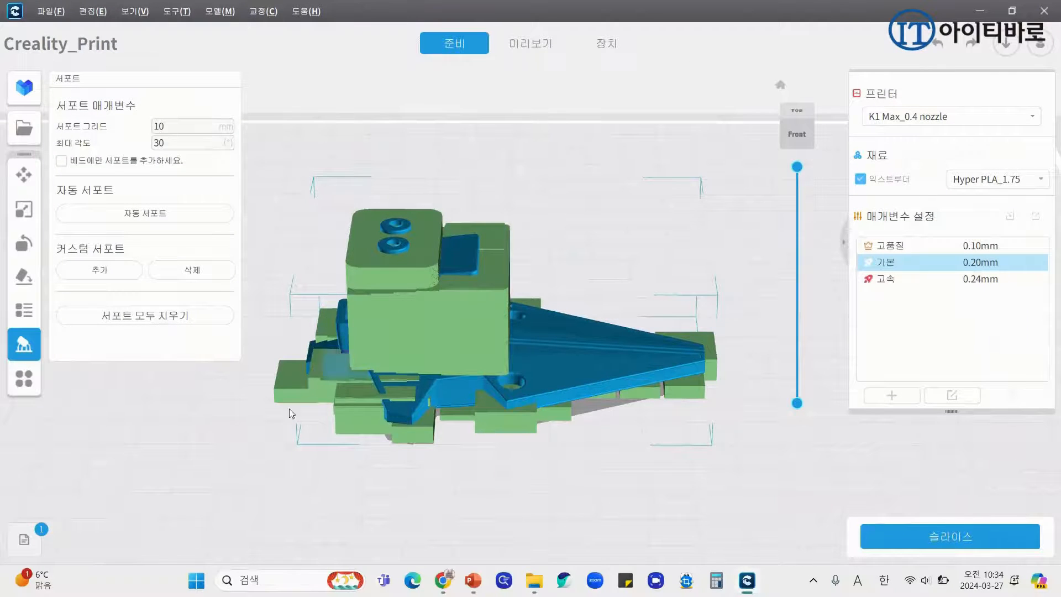
- Clear all supports from the model and generate the automatic supports again
left_click(164, 322)
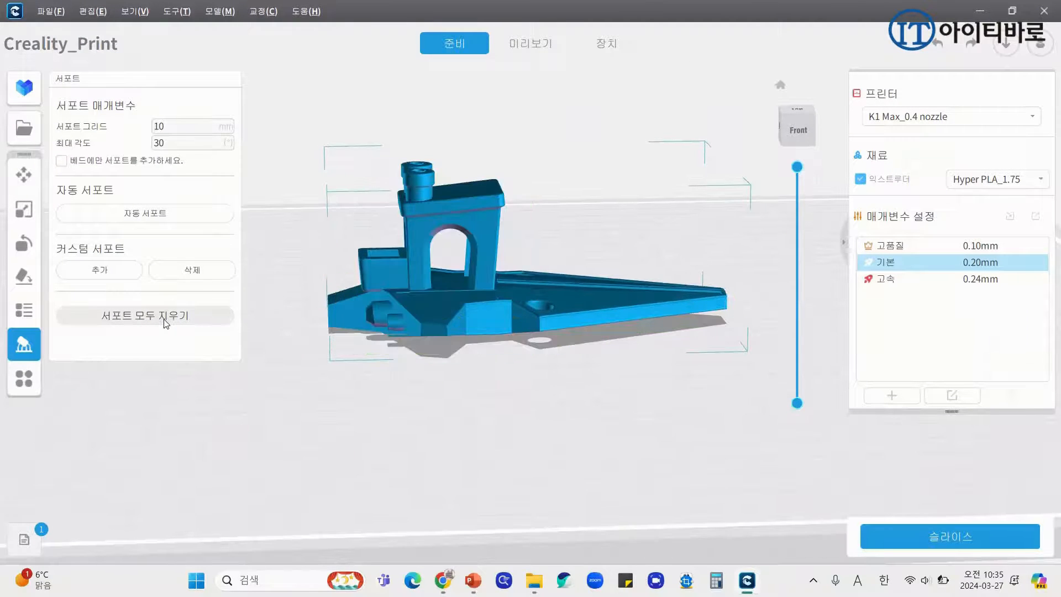
left_click(171, 219)
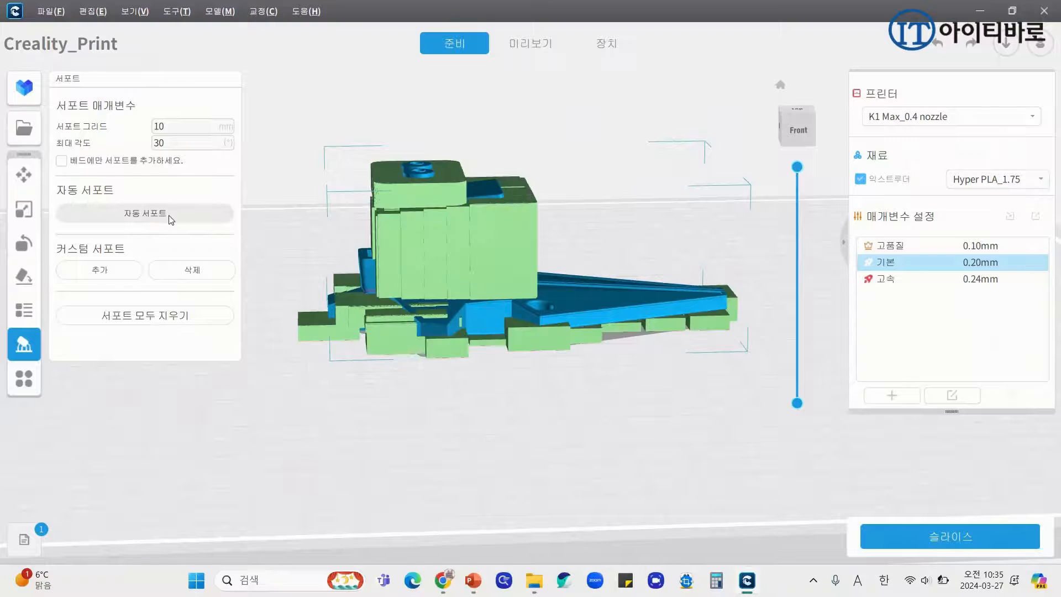
- Clear all supports from the model and tilt it about -30.44° around the Y axis
left_click(158, 319)
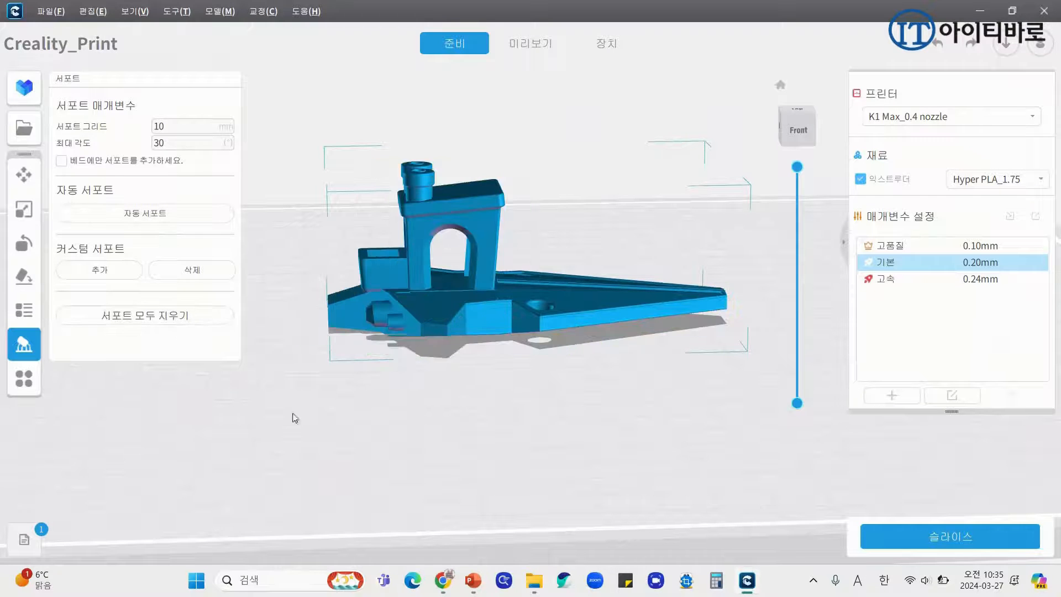
left_click(23, 243)
left_click_drag(377, 271, 416, 325)
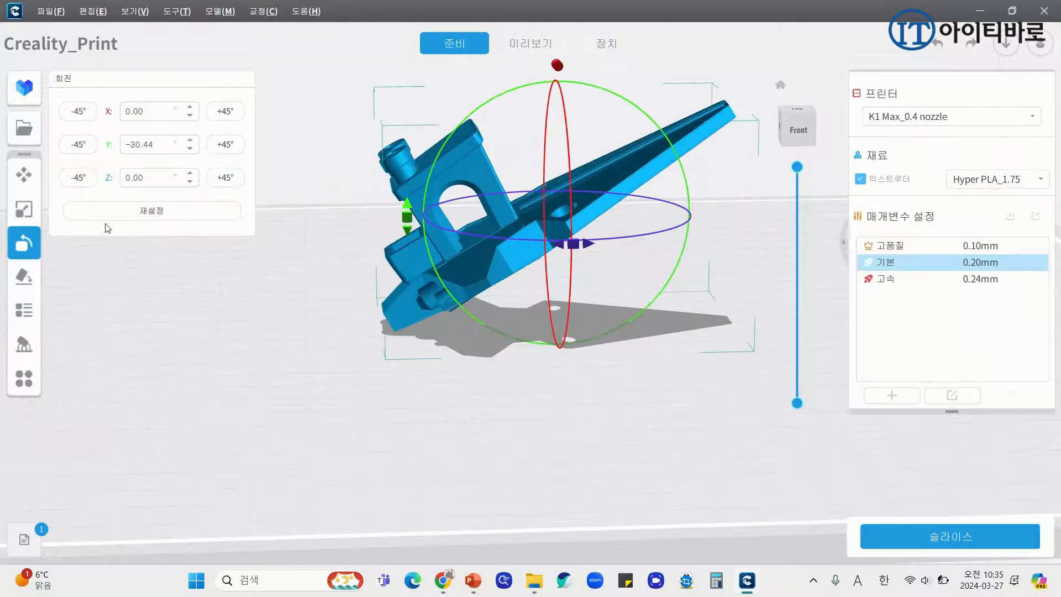
left_click(155, 284)
left_click(486, 273)
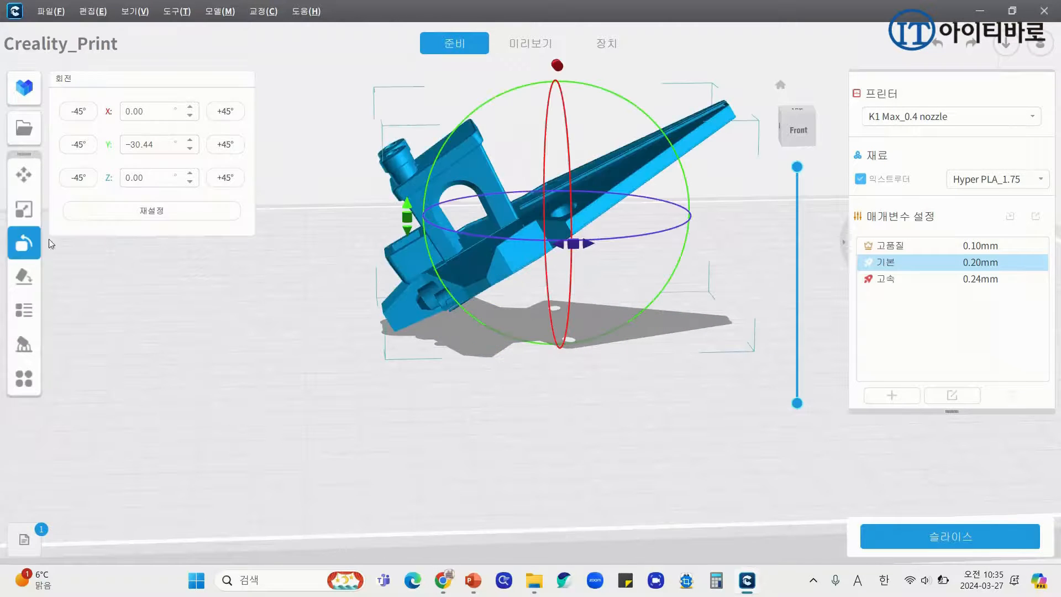
- Centre the tilted model on the build plate
left_click(24, 209)
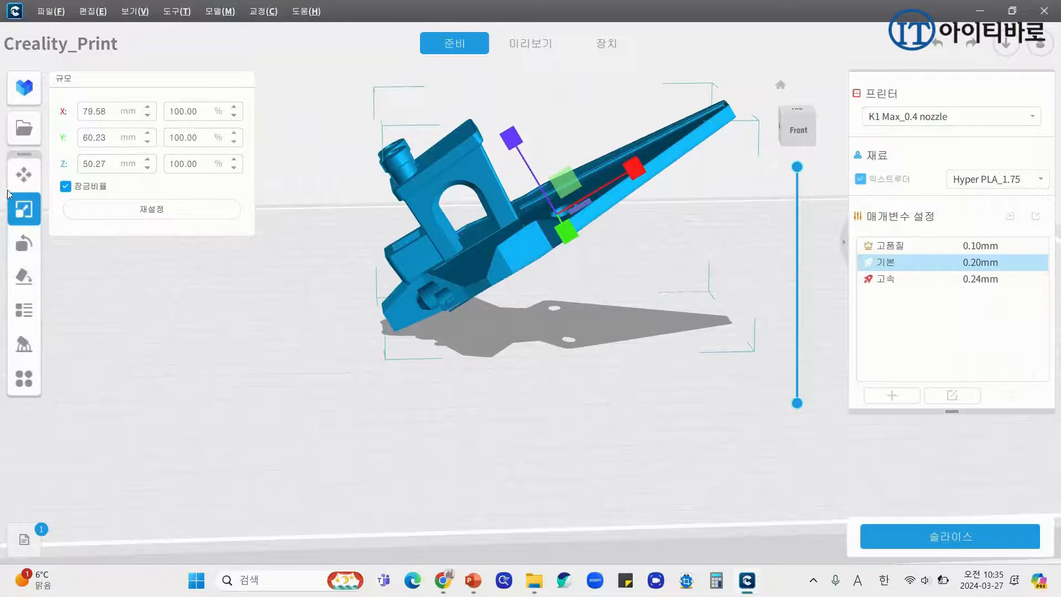
left_click(21, 177)
left_click(93, 194)
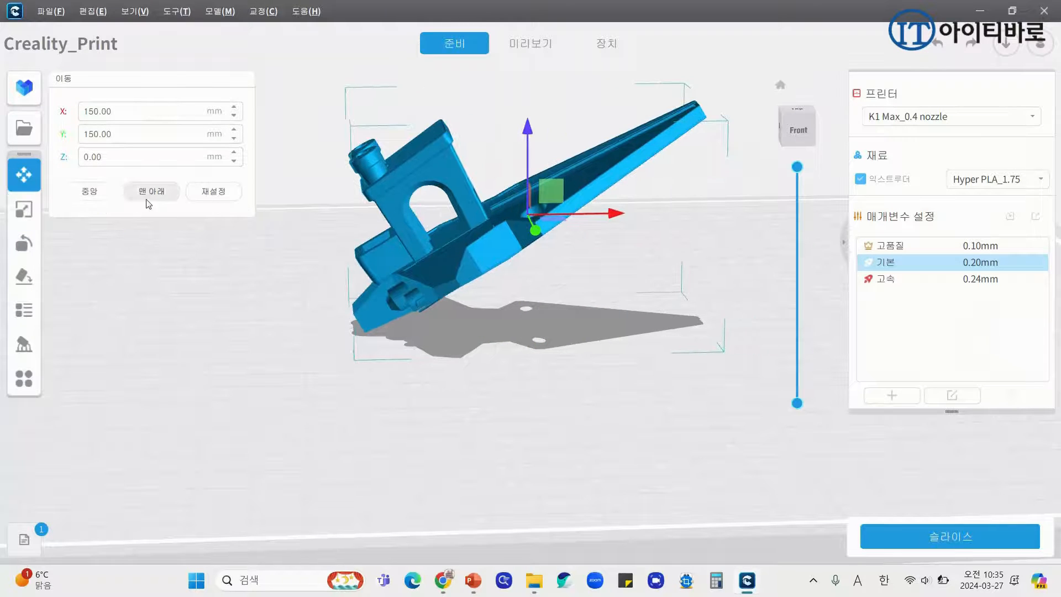
- Generate automatic supports for the tilted model with a support grid of 10 mm and a maximum angle of 30°
left_click(67, 340)
left_click(427, 270)
left_click(27, 346)
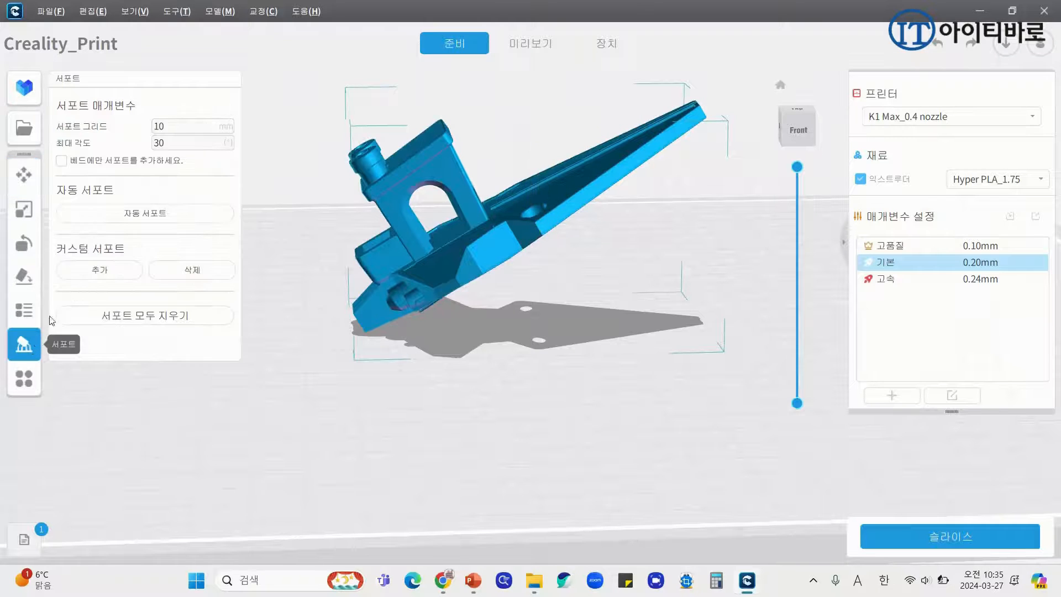
left_click(134, 214)
right_click_drag(358, 407, 330, 390)
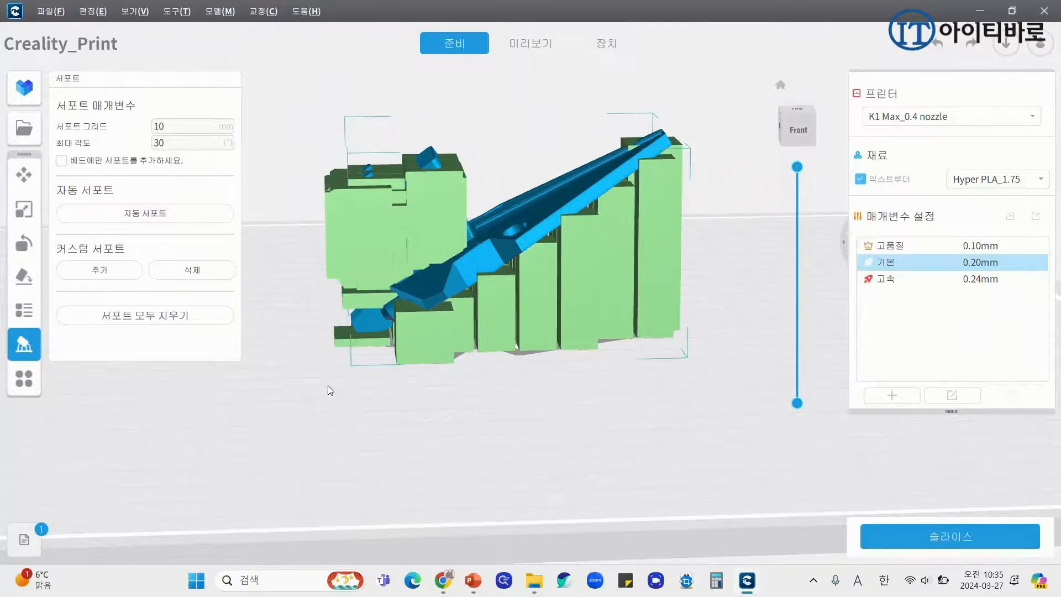
key("ctrl+1")
left_click(397, 181)
left_click_drag(458, 226, 354, 203)
left_click_drag(237, 241, 431, 266)
mouse_move(911, 390)
left_mouse_down()
mouse_move(578, 461)
mouse_move(857, 395)
left_mouse_up()
key("Escape")
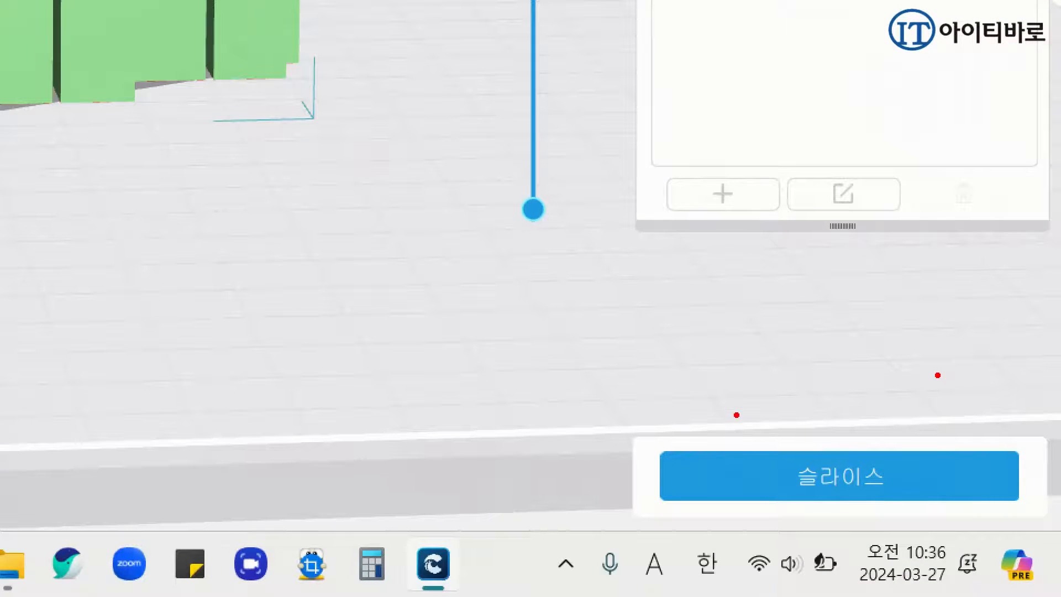
mouse_move(719, 421)
left_mouse_down()
mouse_move(890, 497)
mouse_move(973, 514)
left_mouse_up()
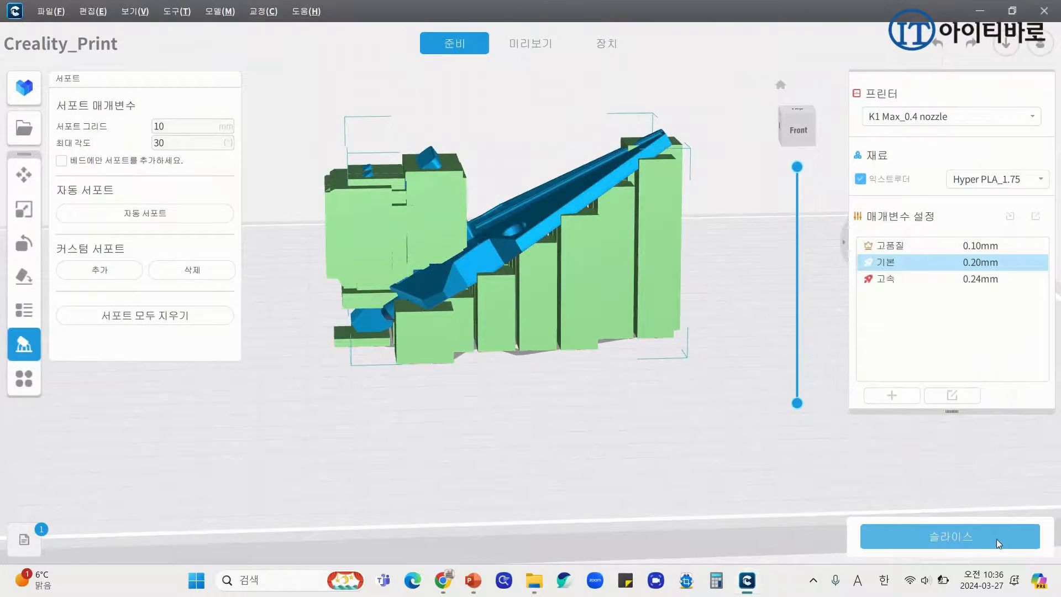
- Slice the supported model and examine its toolpaths in the preview from the lowest layers up to the complete print
left_click(996, 539)
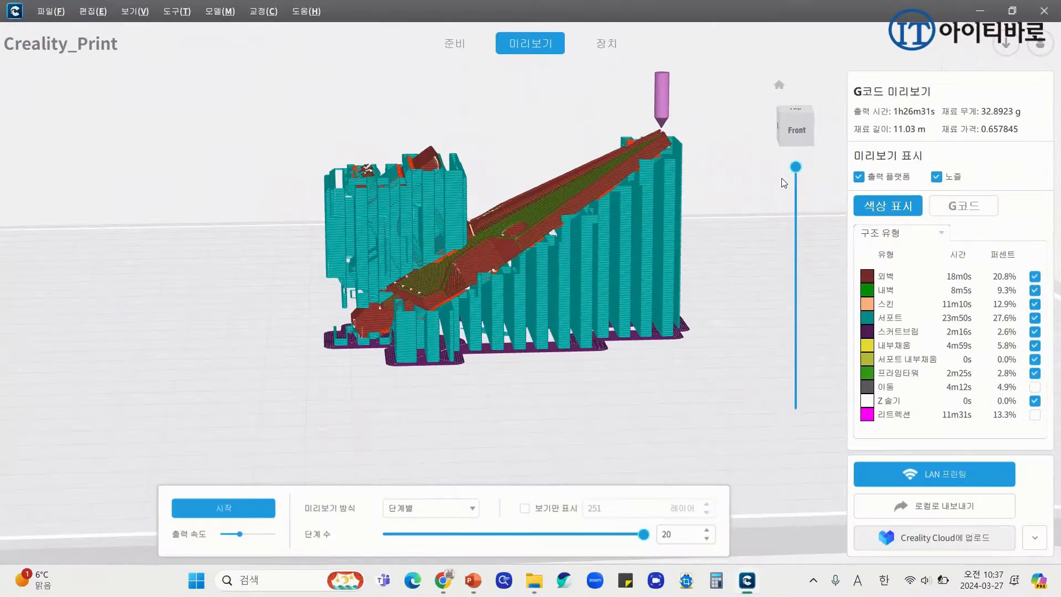
mouse_move(570, 257)
left_click_drag(797, 168, 812, 392)
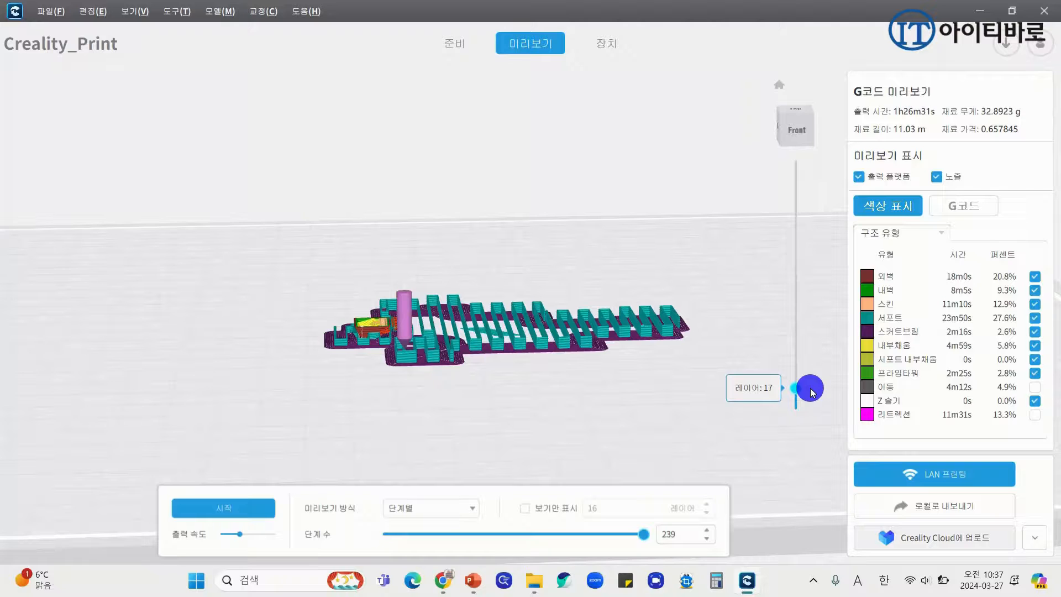
left_click_drag(812, 392, 823, 308)
right_click_drag(669, 313, 650, 381)
left_click_drag(801, 305, 805, 251)
right_click_drag(762, 330, 733, 320)
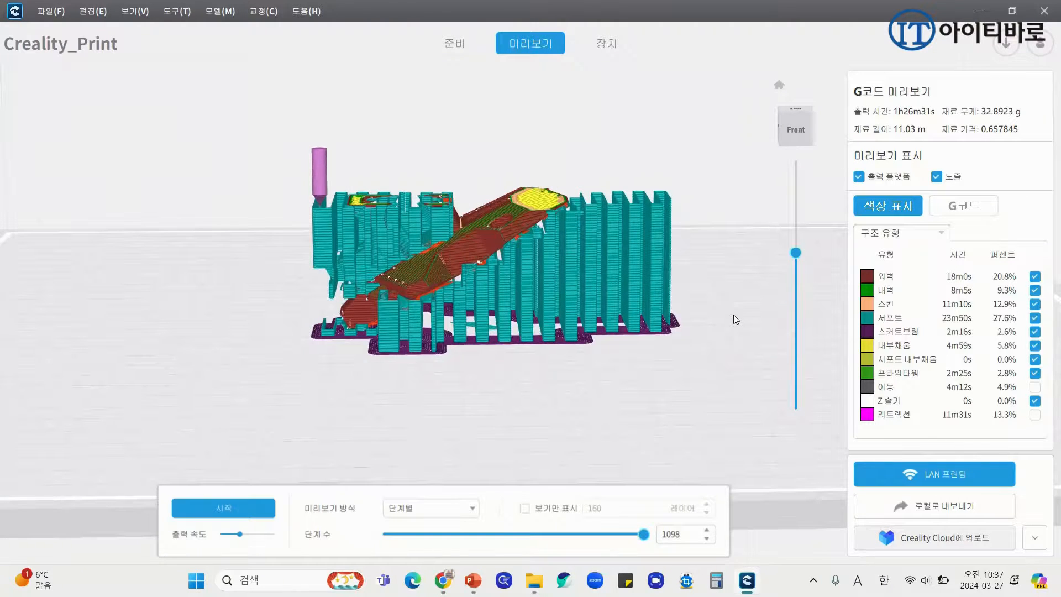
left_click_drag(796, 255, 796, 166)
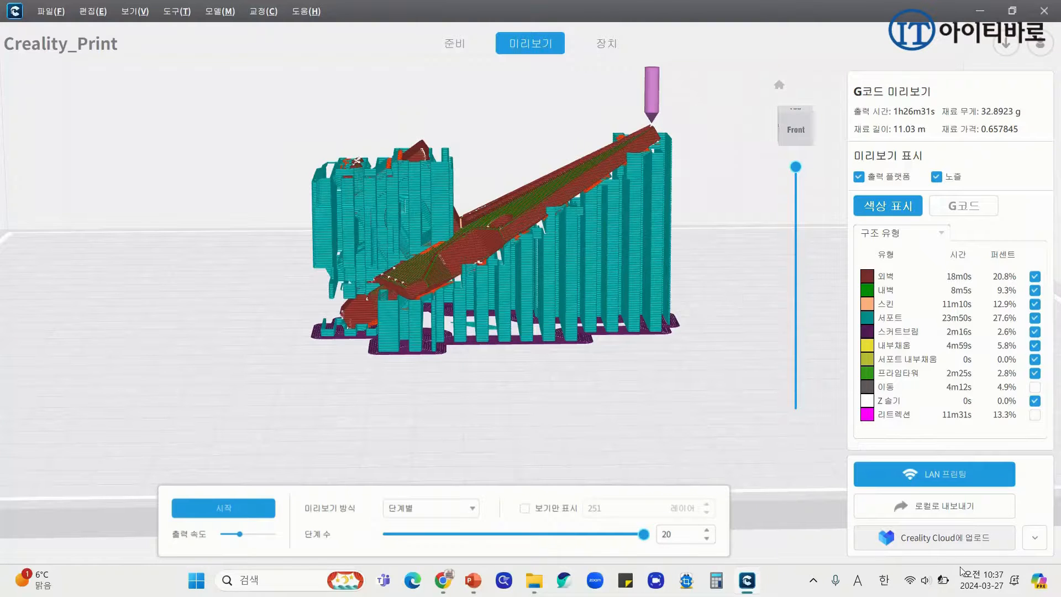
- Export the sliced G-code locally to the Downloads folder as "Venchy (1)-K1 Max_0.4_Hyper PLA_1h26m"
left_click(1037, 544)
left_click(1037, 544)
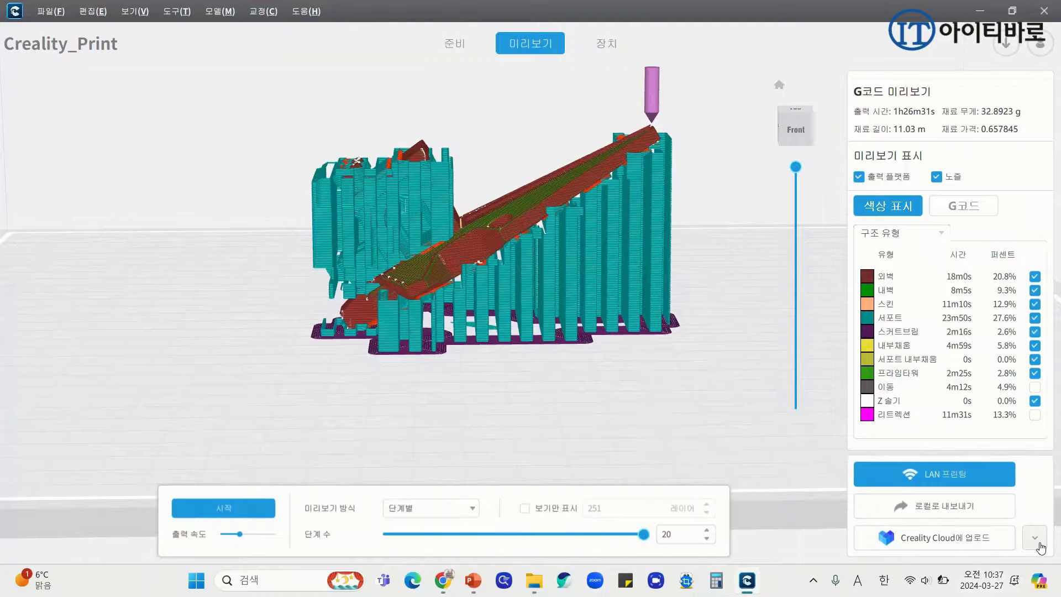
left_click(974, 512)
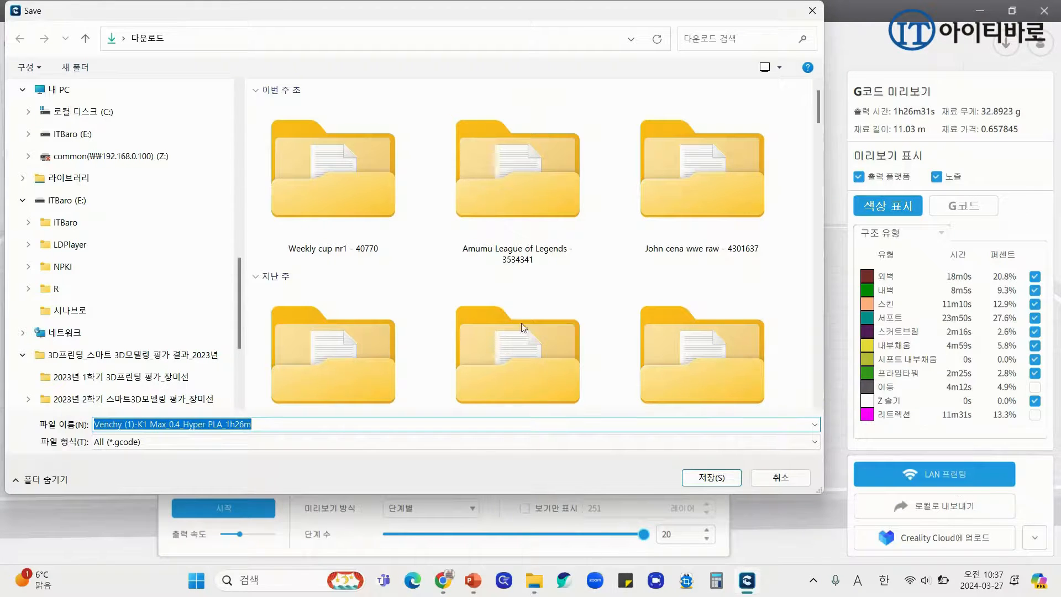
scroll(138, 224, "up", 10)
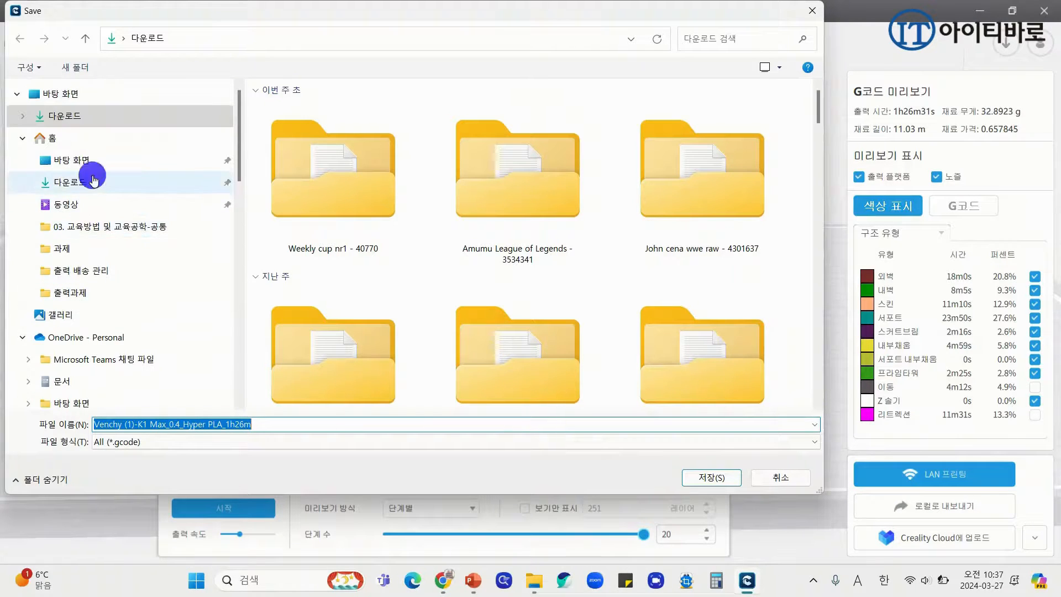
left_click(77, 182)
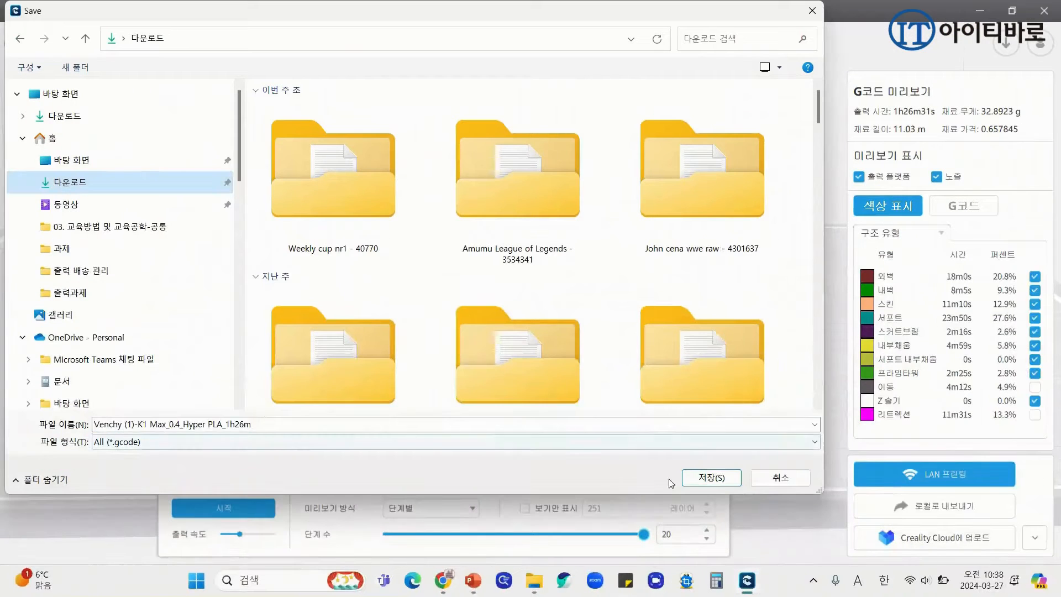
left_click(703, 479)
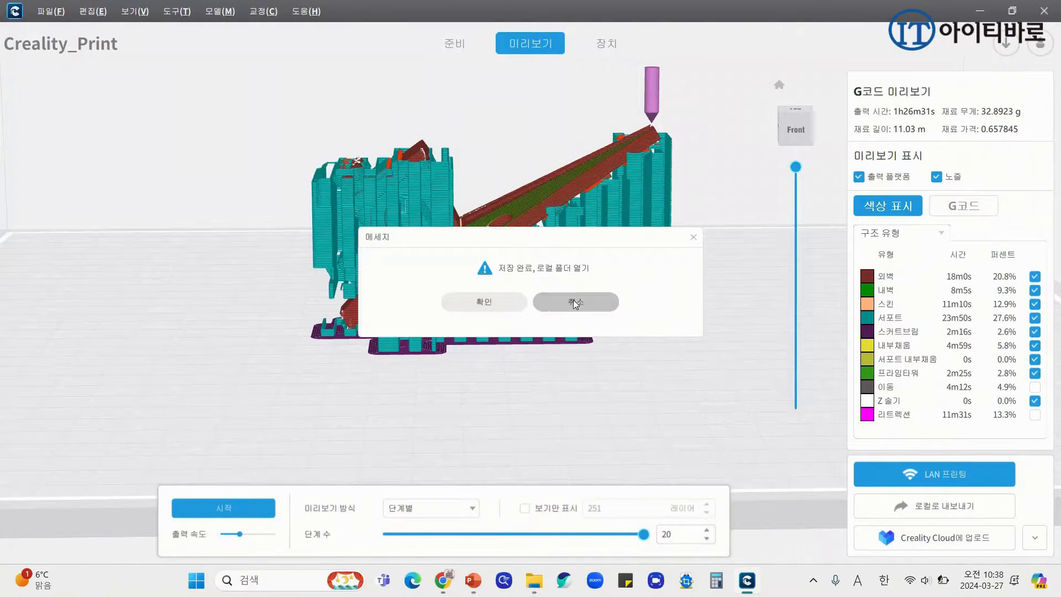
- Open the export folder in File Explorer, check the saved G-code file's properties, and return to Creality Print
left_click(492, 305)
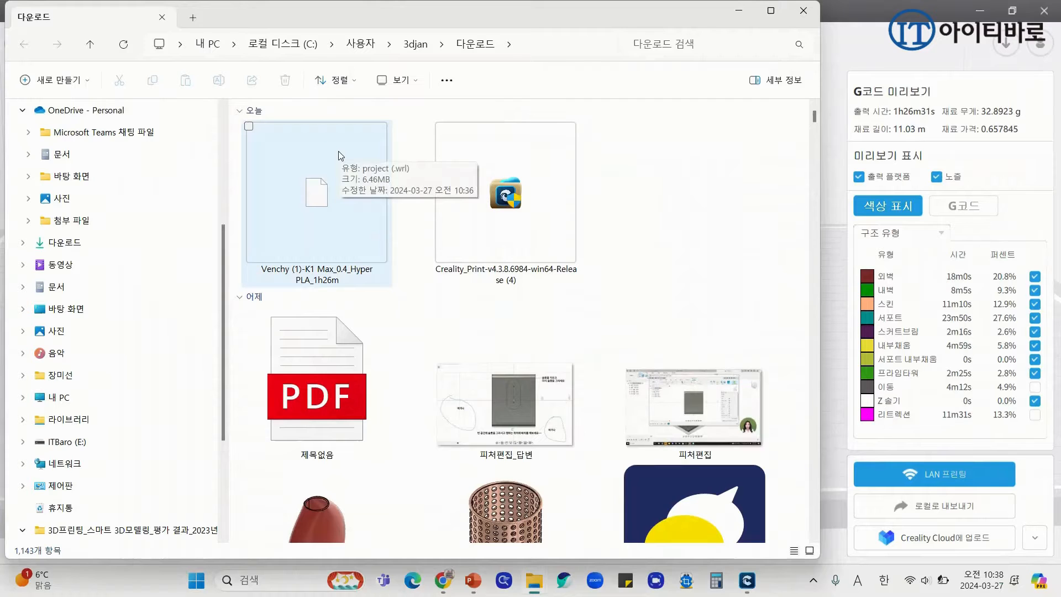
left_click(336, 156)
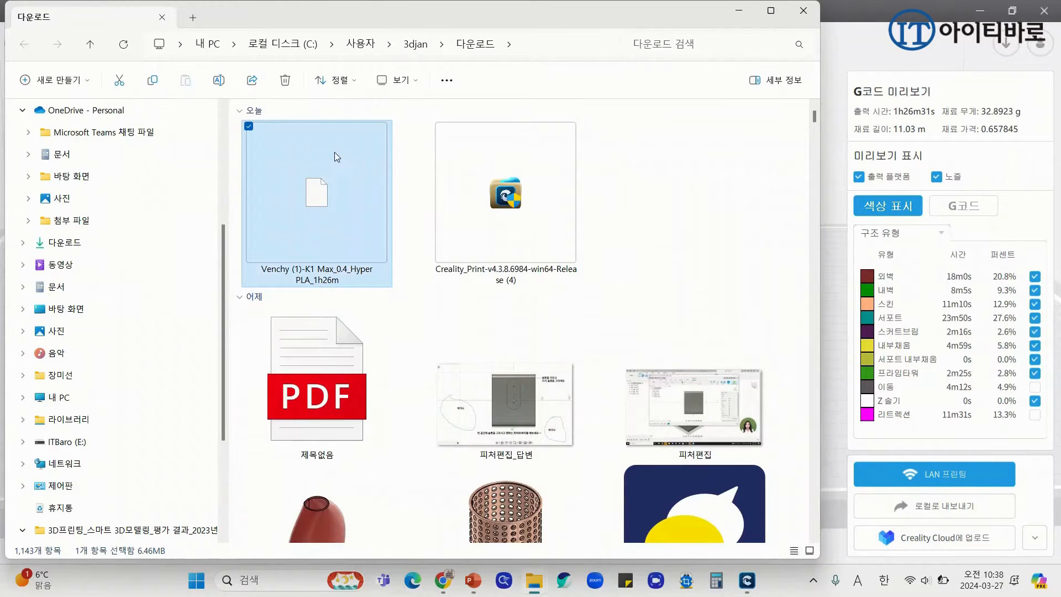
right_click(334, 151)
left_click(394, 332)
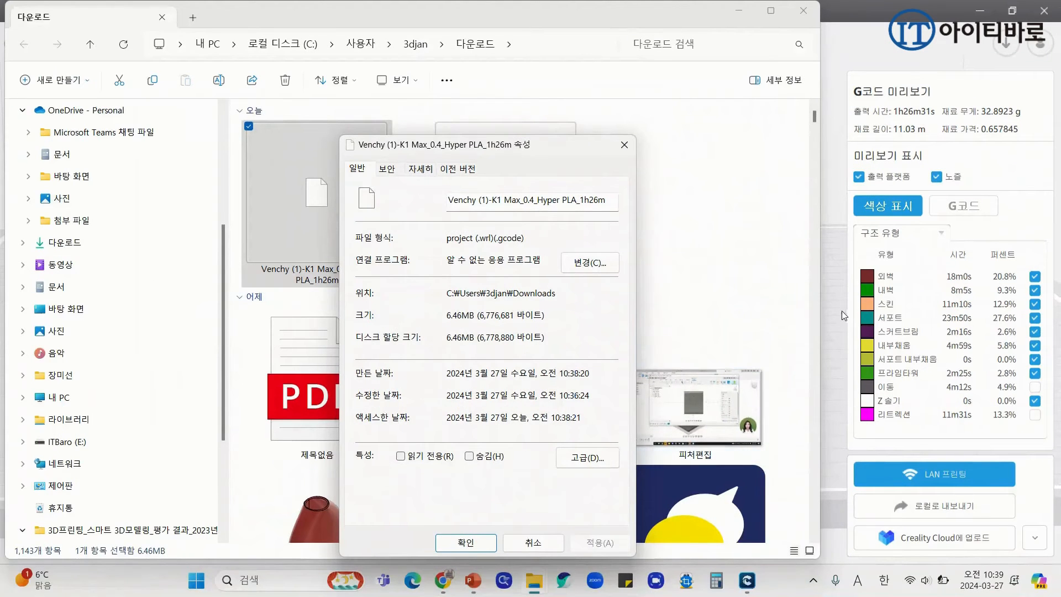
left_click(841, 311)
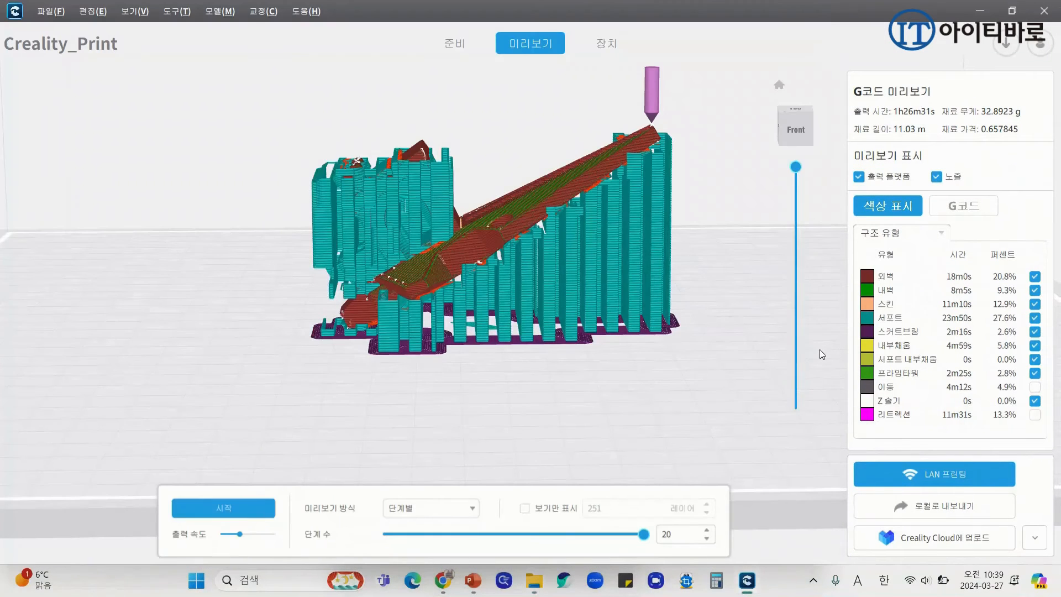